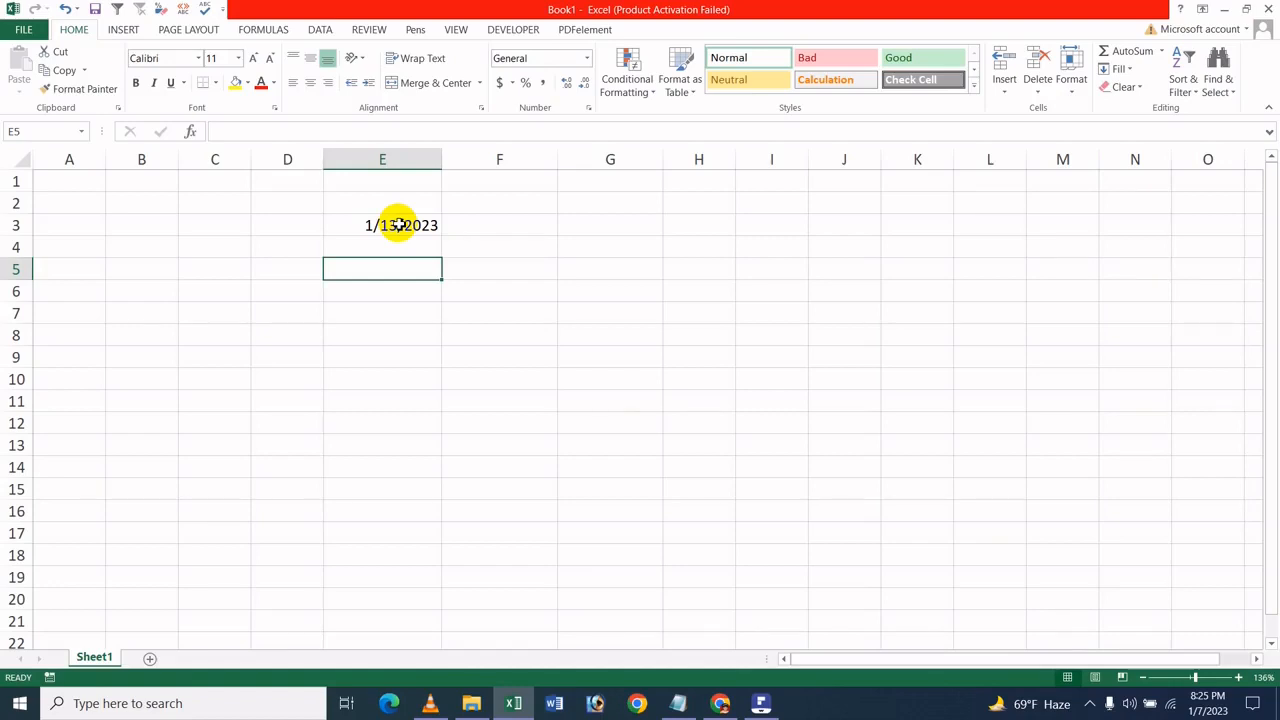
Step: Enter the day-first date 13/1/2023 in cell E9
key(Down)
key(Down)
key(Down)
key(Down)
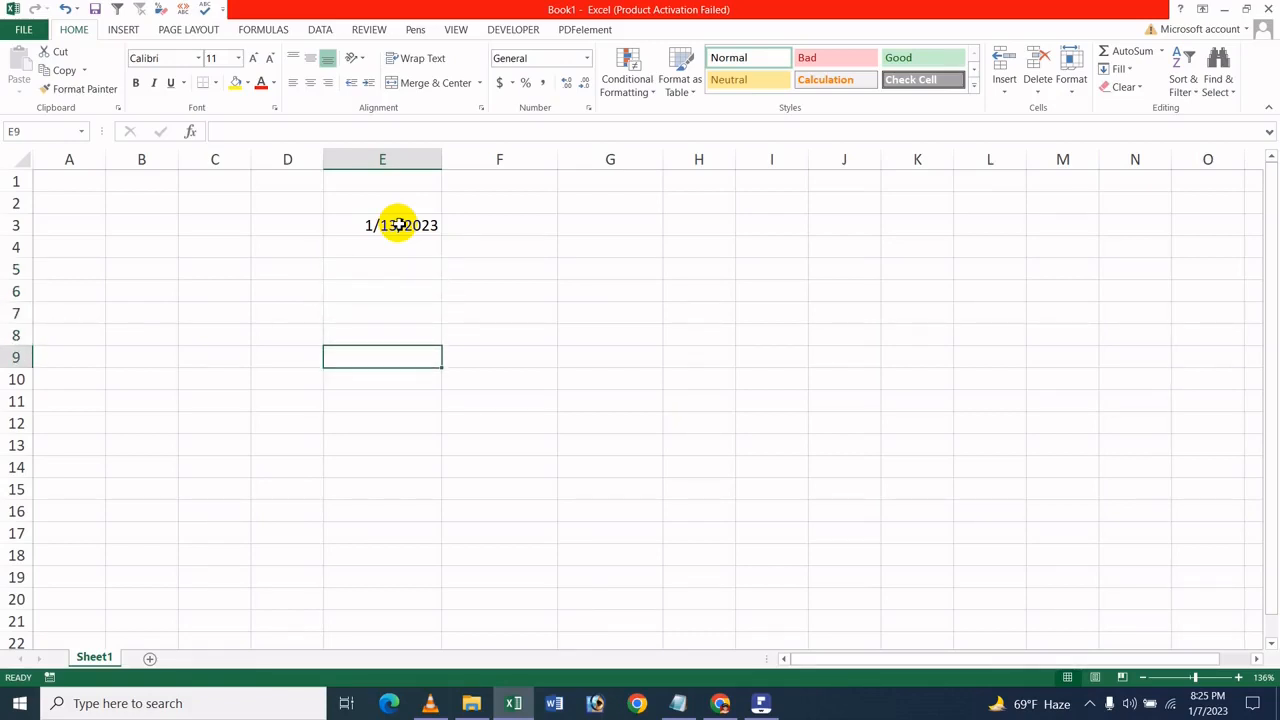
text(13/)
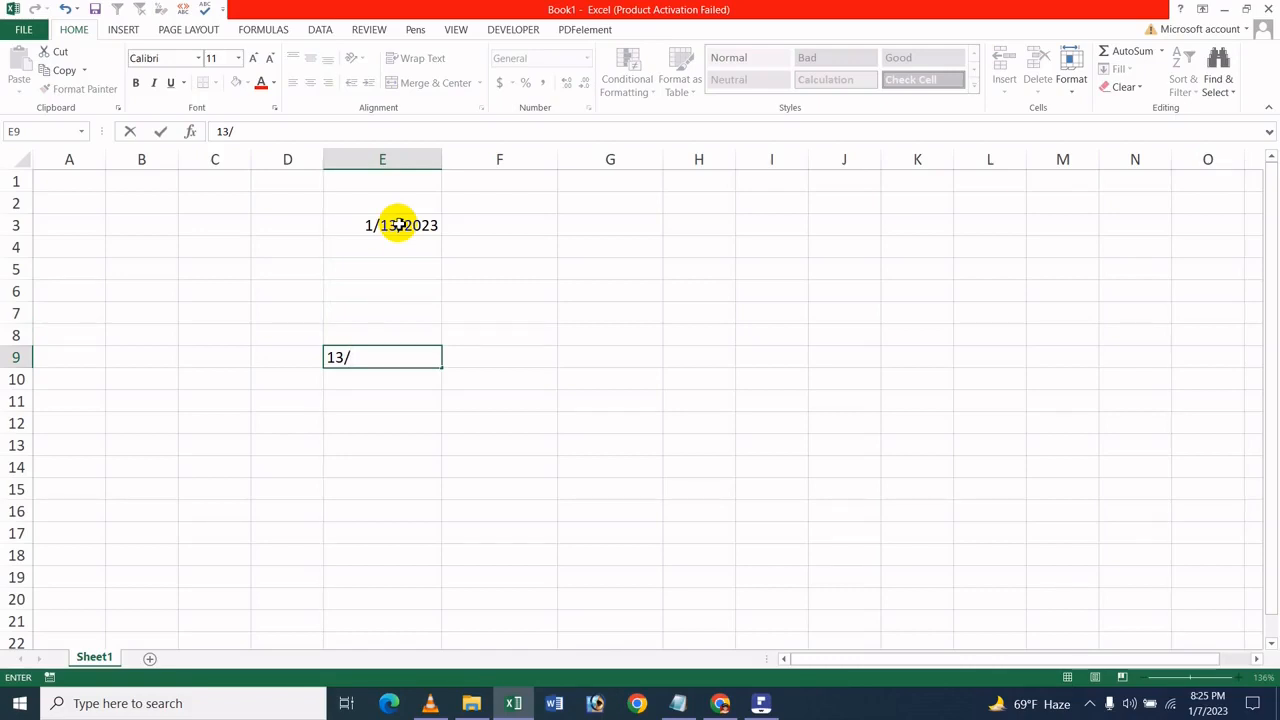
text(1/2023)
key(Return)
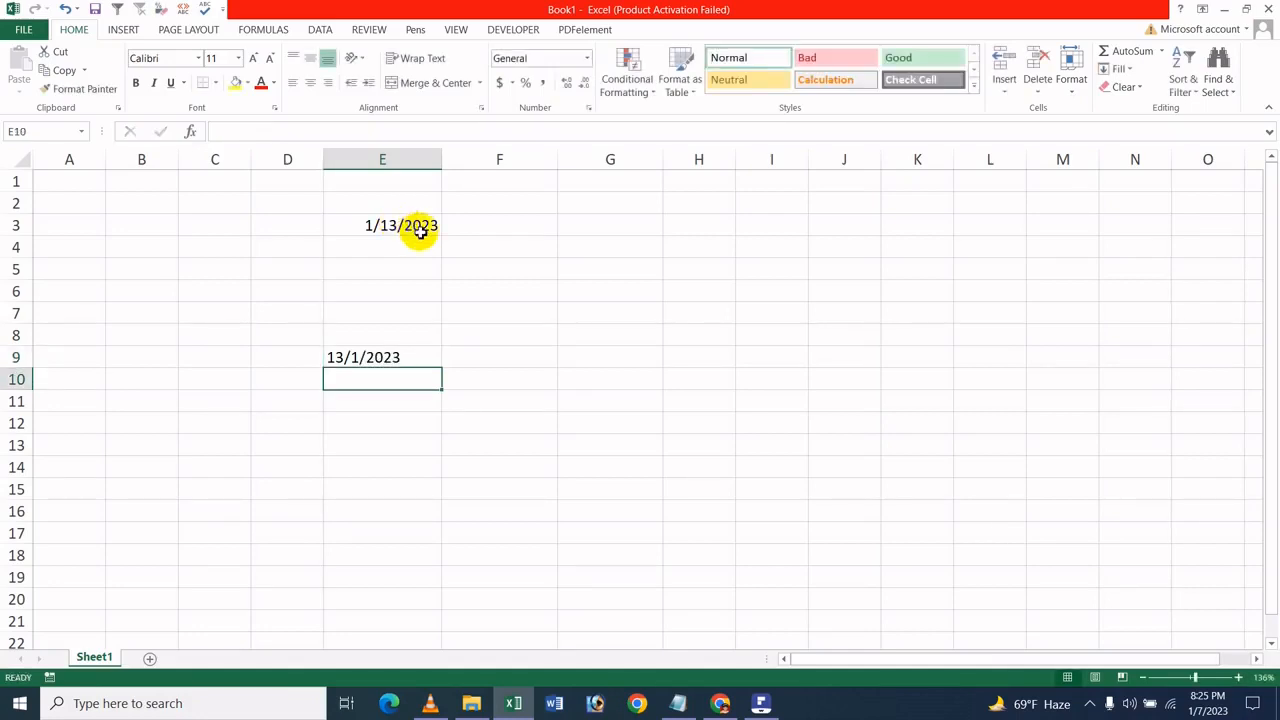
Step: Compare the alignment and number format of the dates in E3 and E9
click(431, 360)
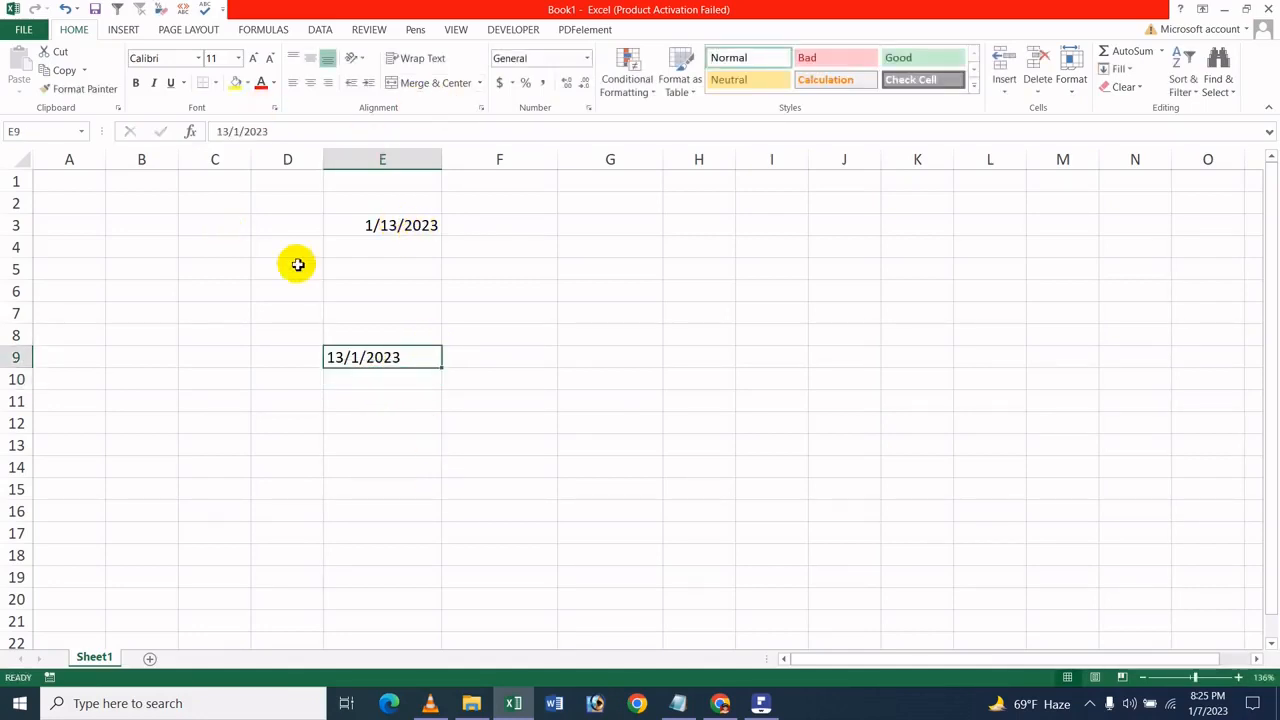
click(405, 217)
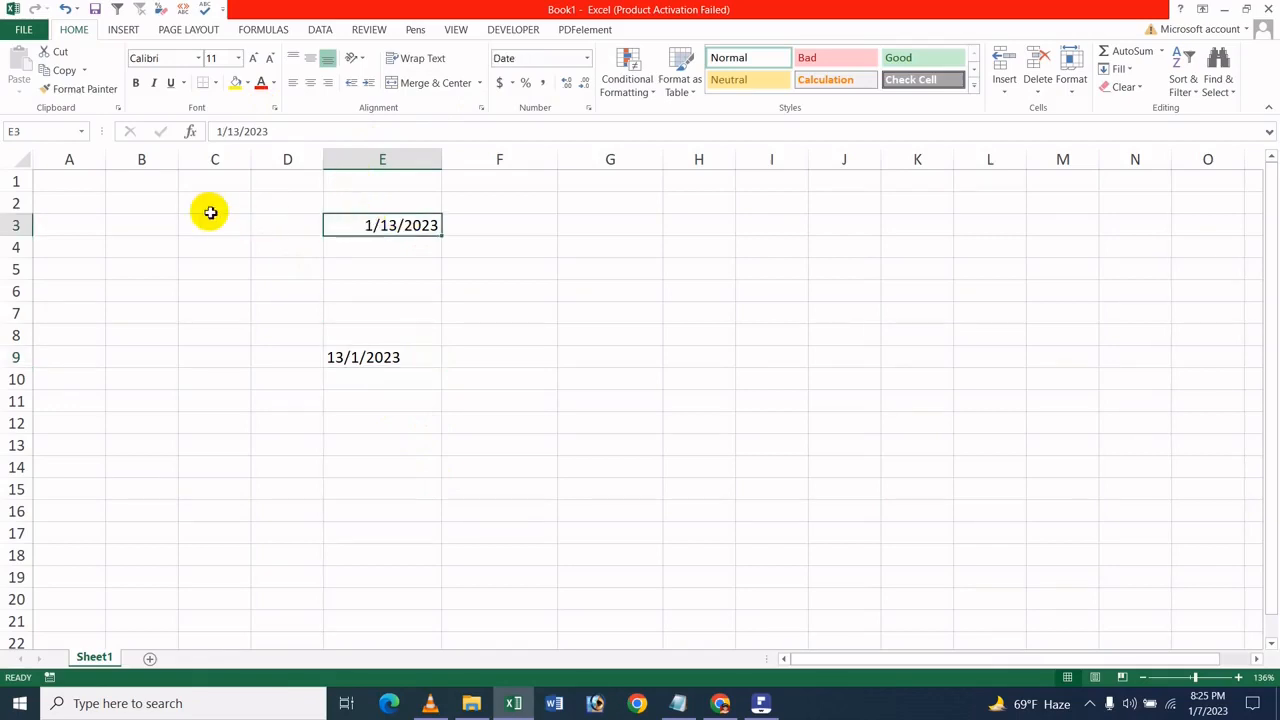
click(447, 371)
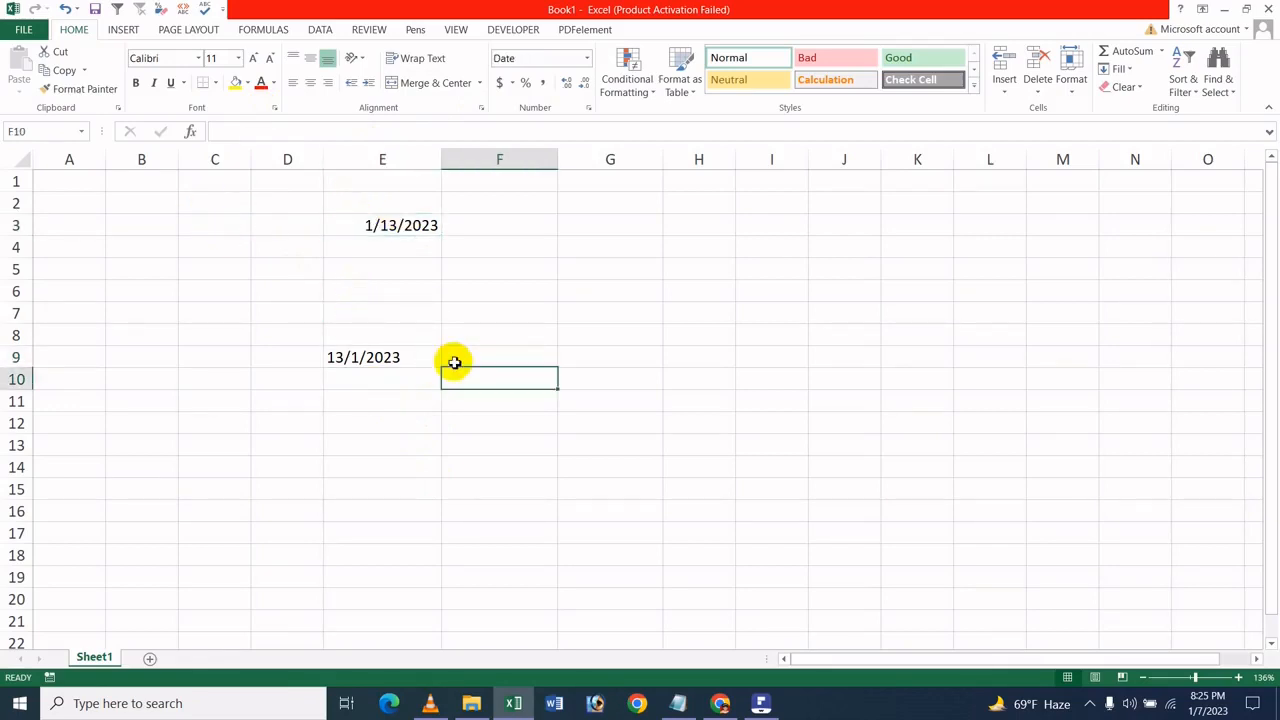
click(384, 360)
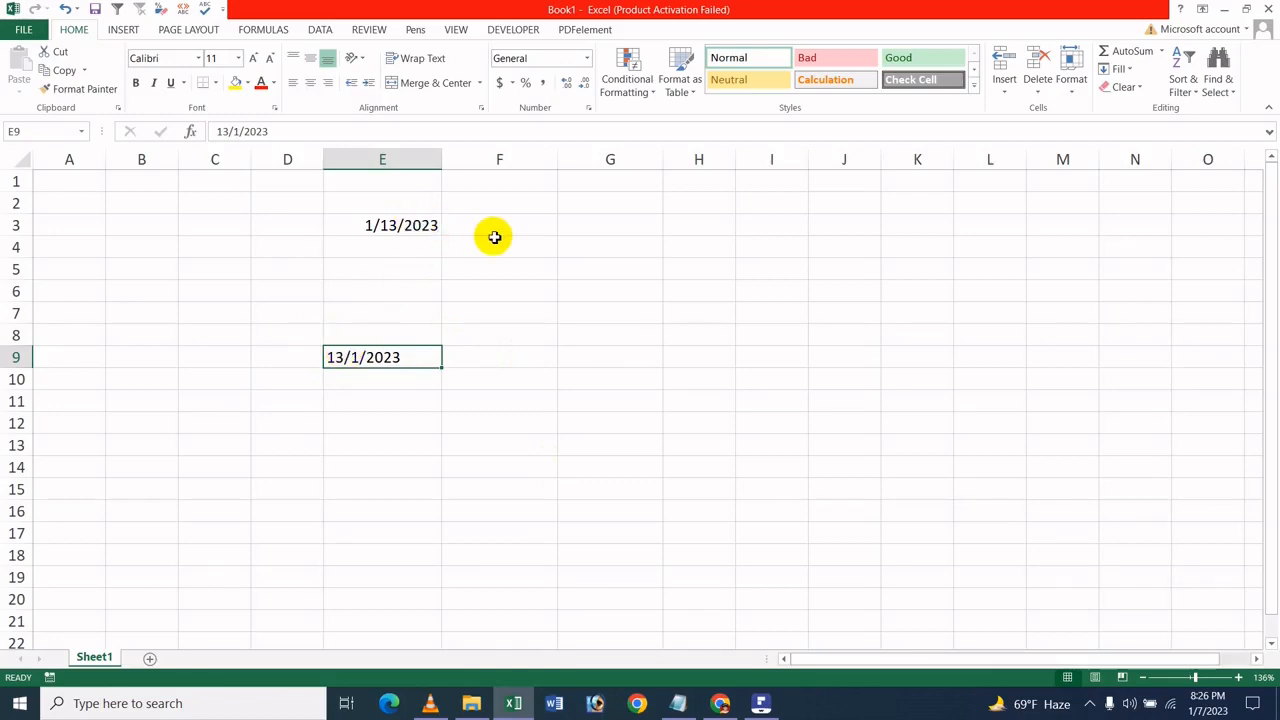
click(414, 223)
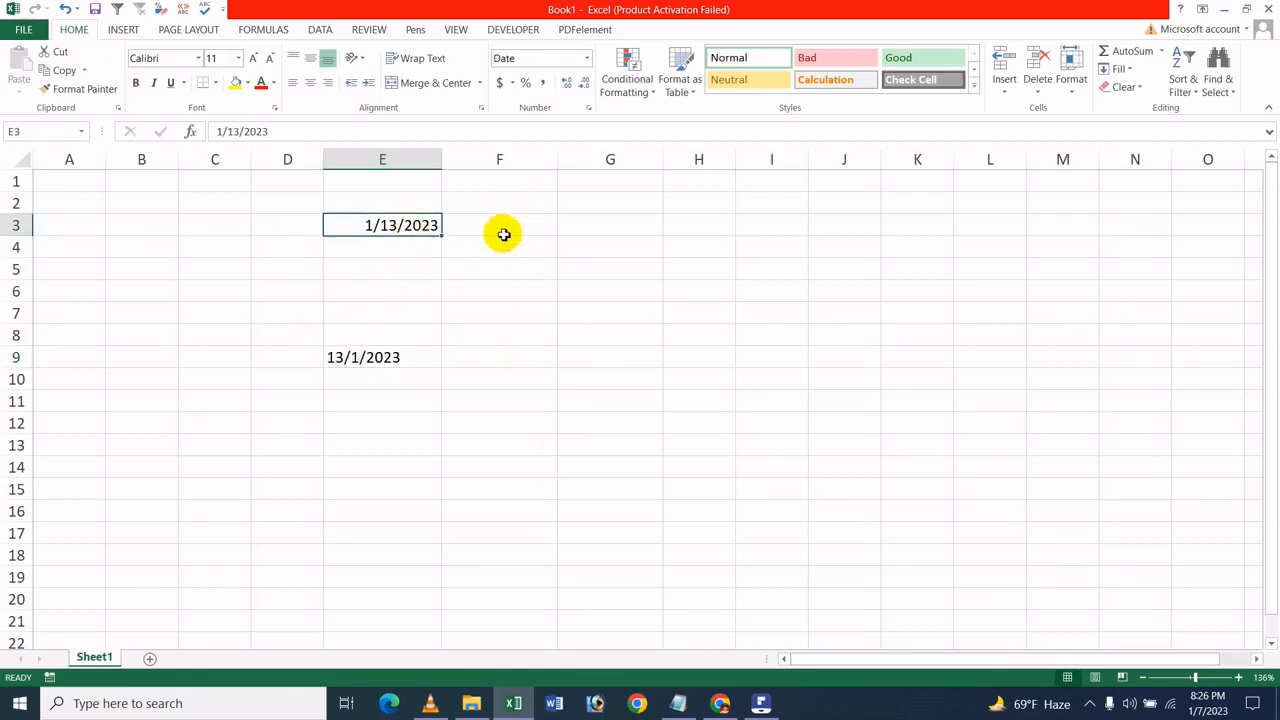
Step: Insert the current date, 1/7/2023, as a fixed value in cell F3
click(600, 219)
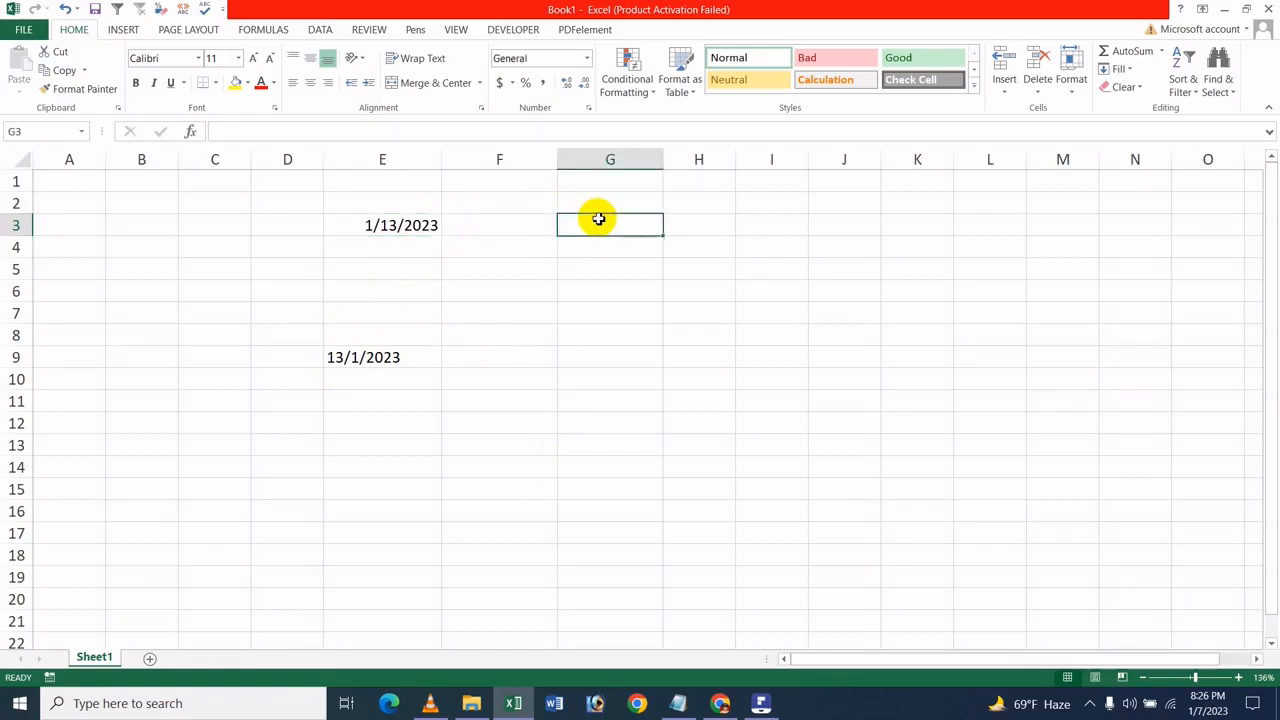
click(521, 224)
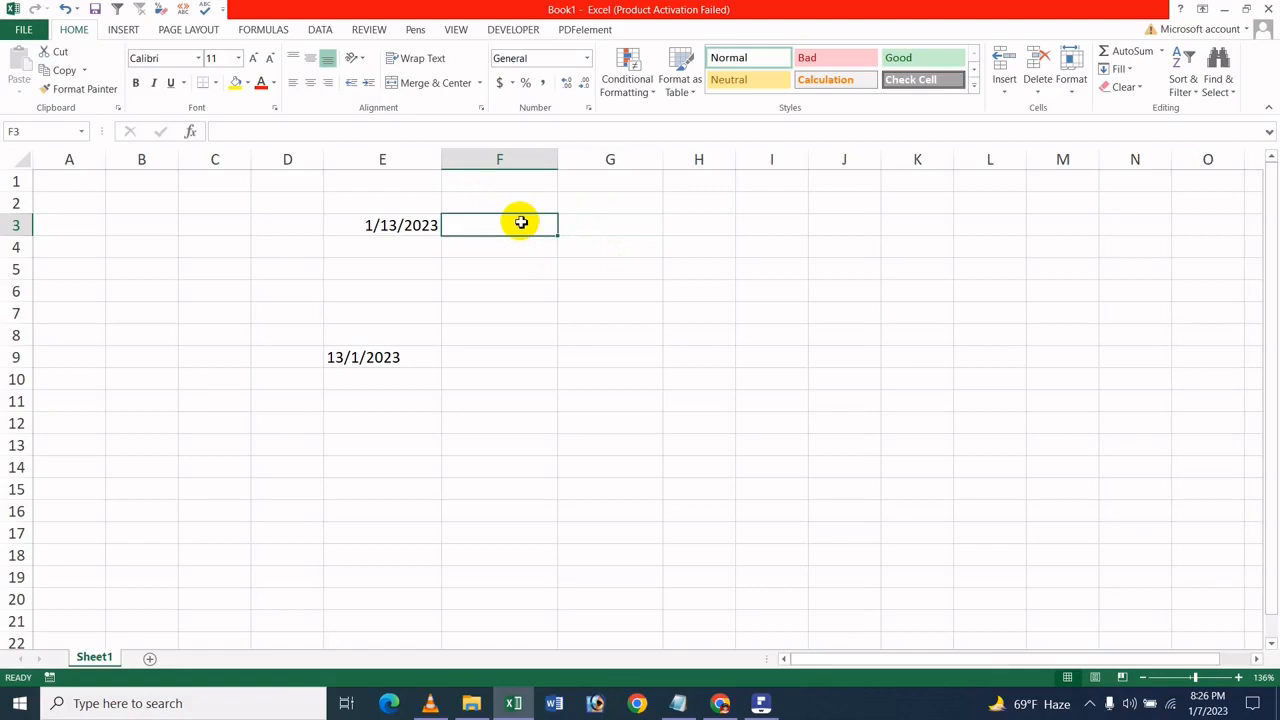
key(ctrl+semicolon)
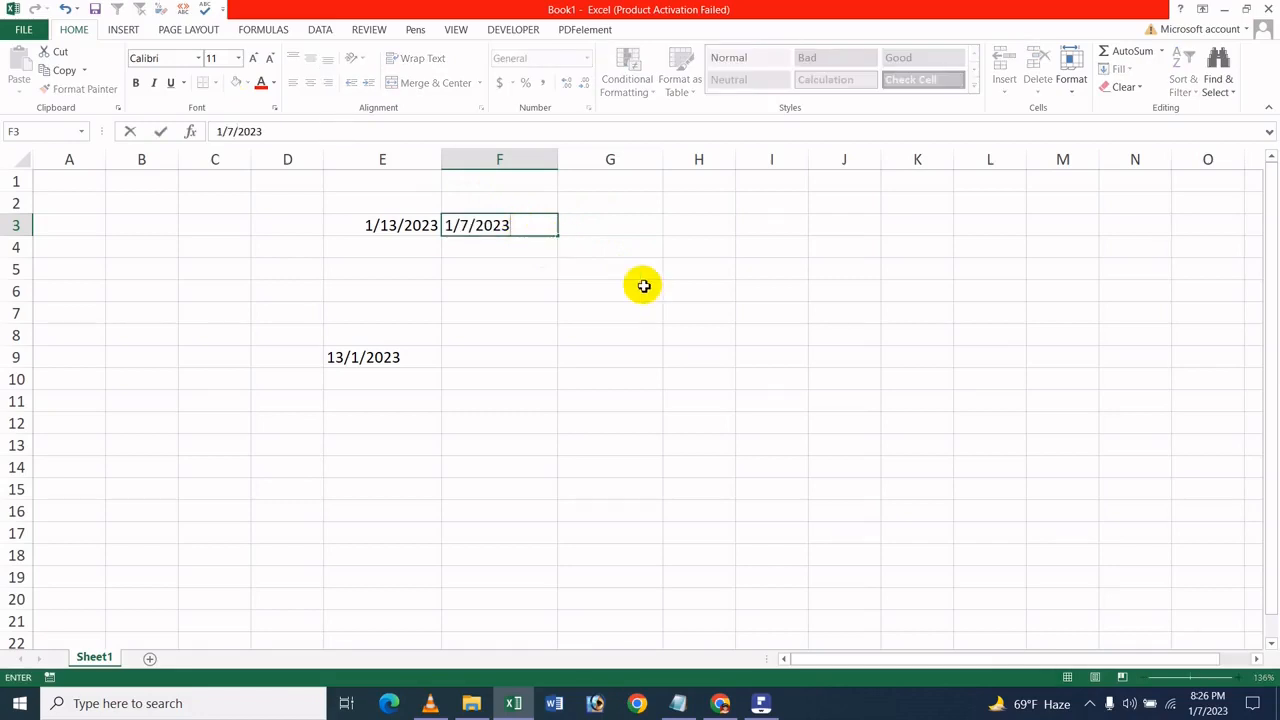
click(640, 288)
click(525, 228)
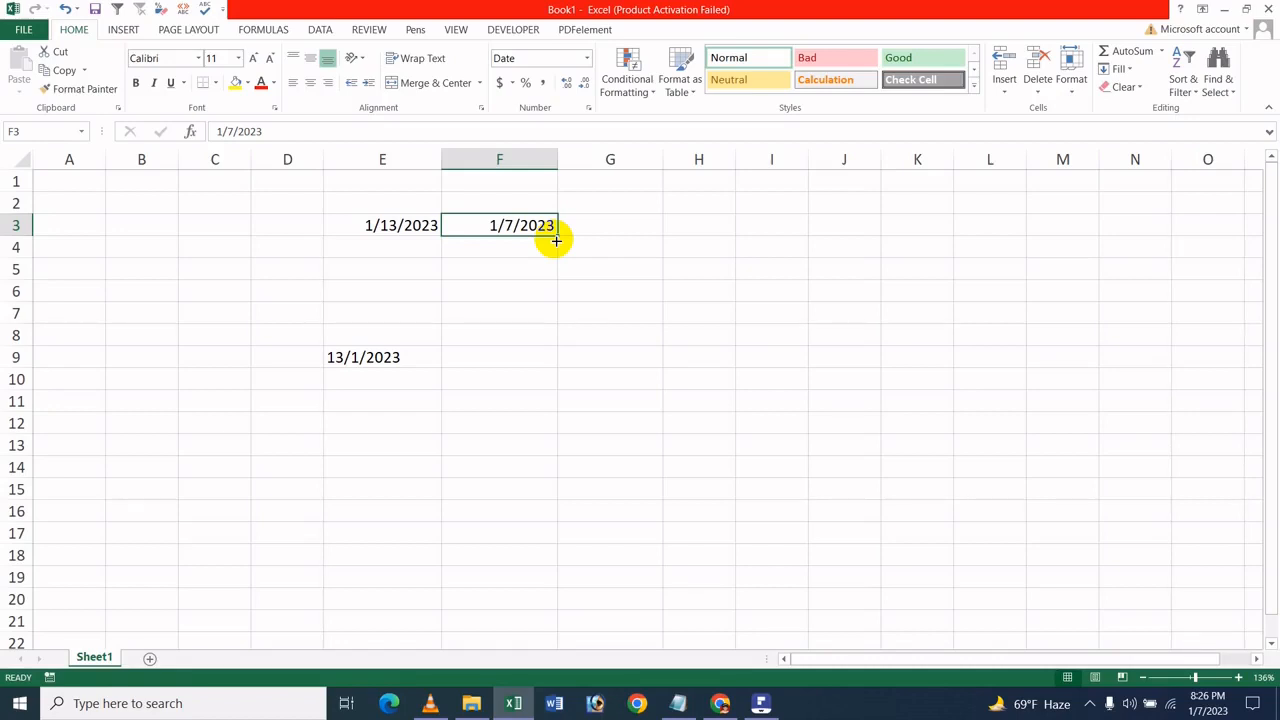
Step: Format the date in F3 with the English (United Kingdom) locale and the 14/03/2012 date type
mouse_move(556, 240)
mouse_down()
mouse_move(554, 271)
mouse_move(535, 232)
mouse_up()
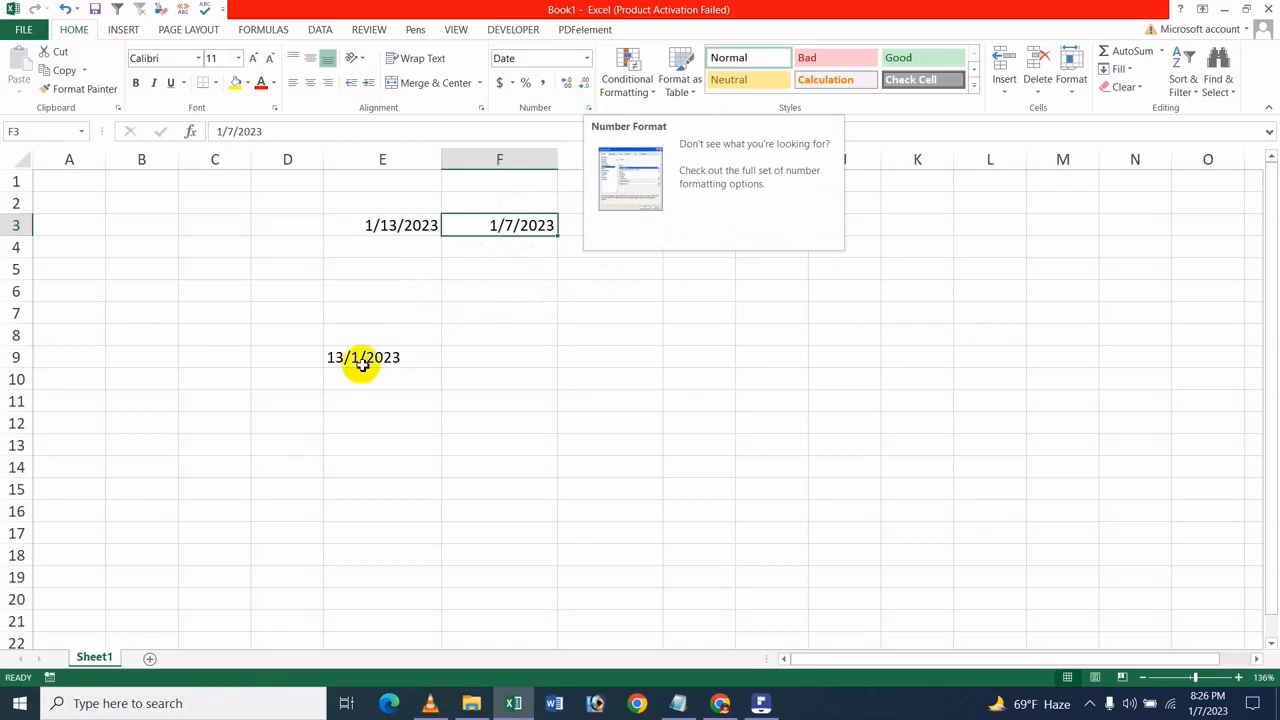
click(588, 109)
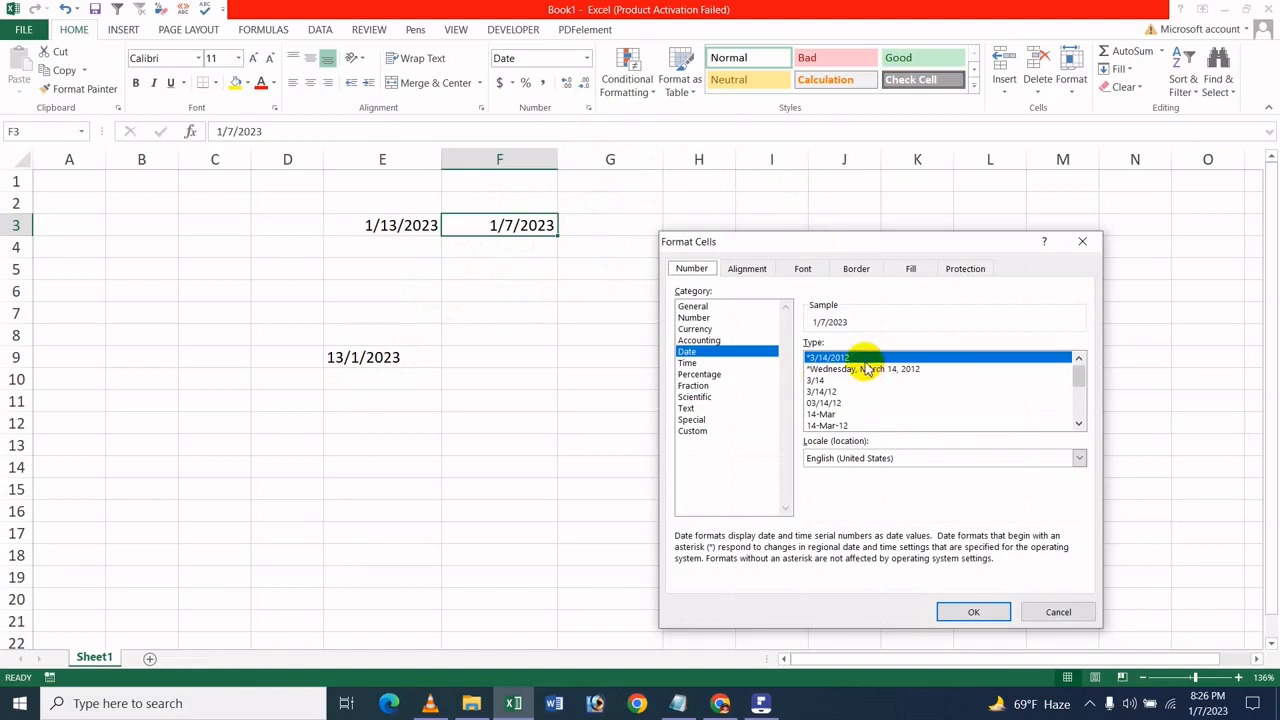
click(852, 458)
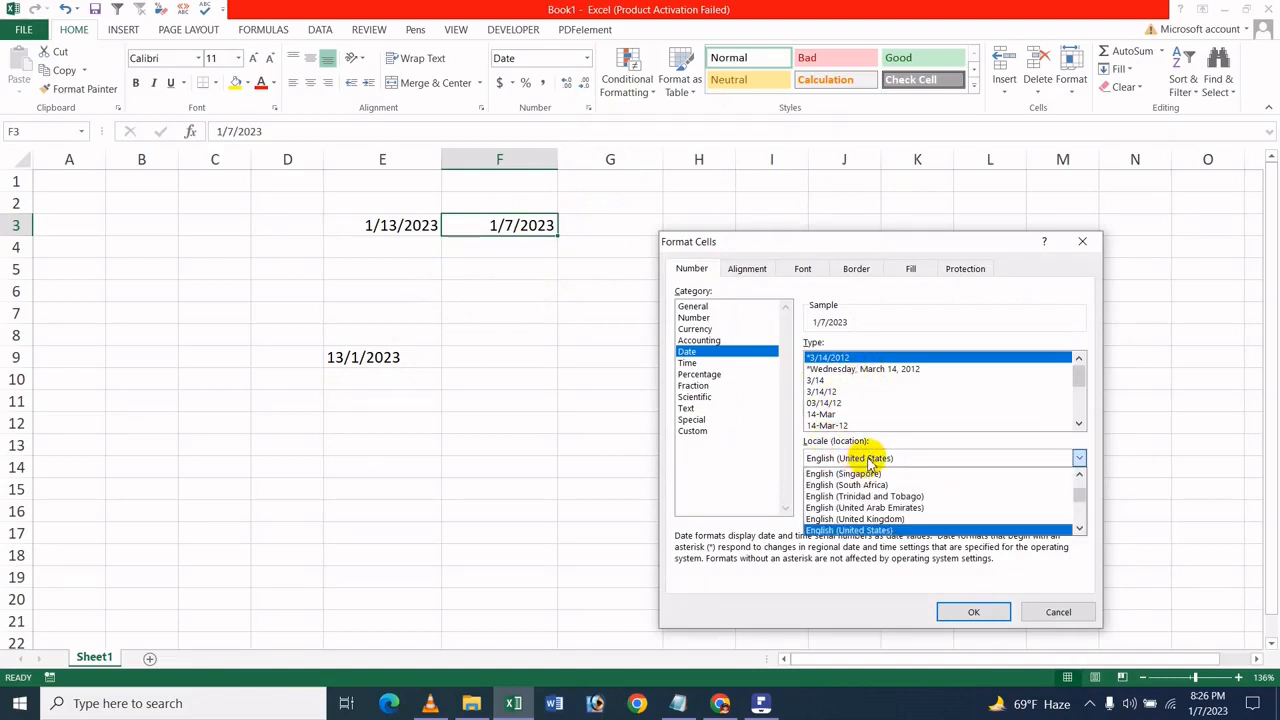
click(885, 519)
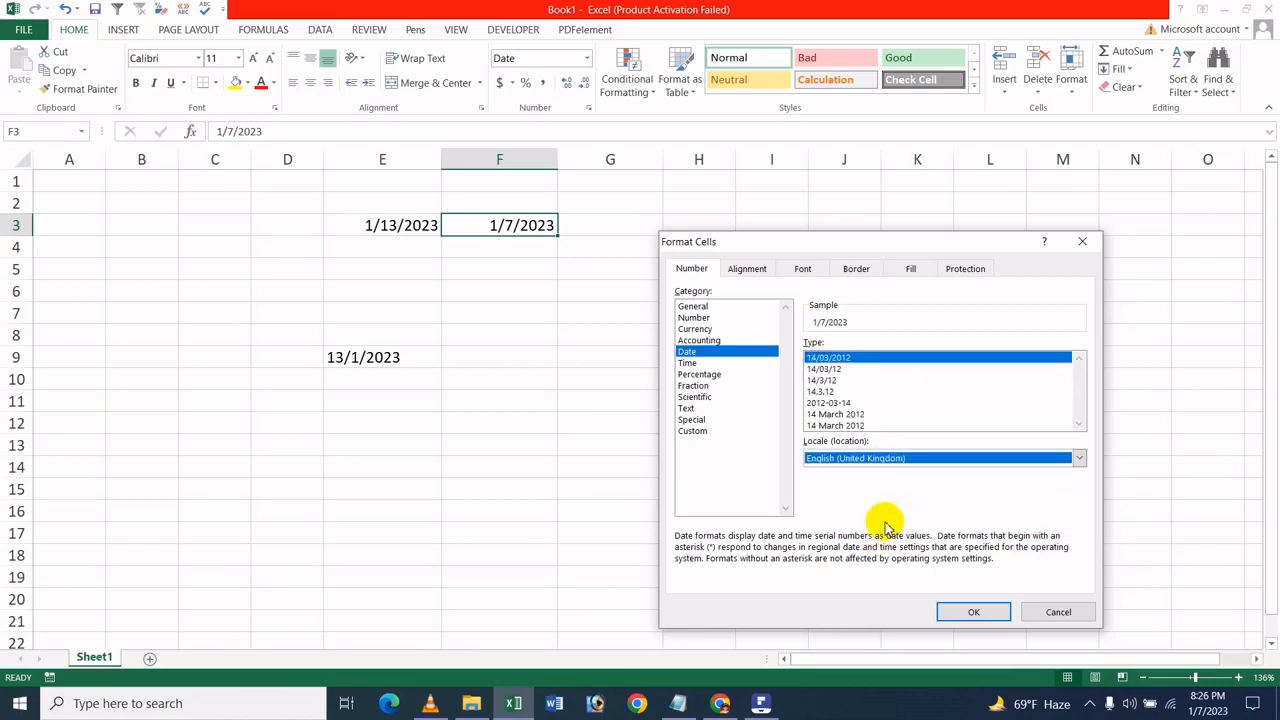
click(971, 608)
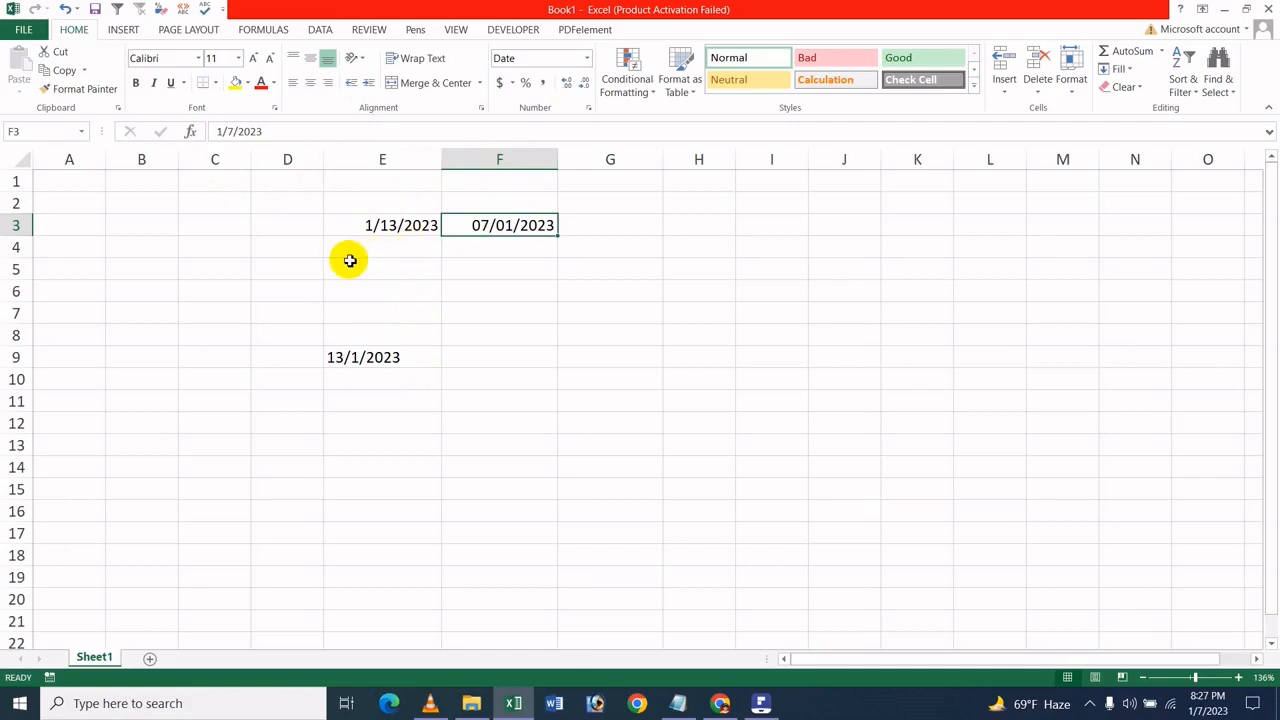
Step: Try the 2012-03-14 date type on cell F3 and undo it
click(588, 111)
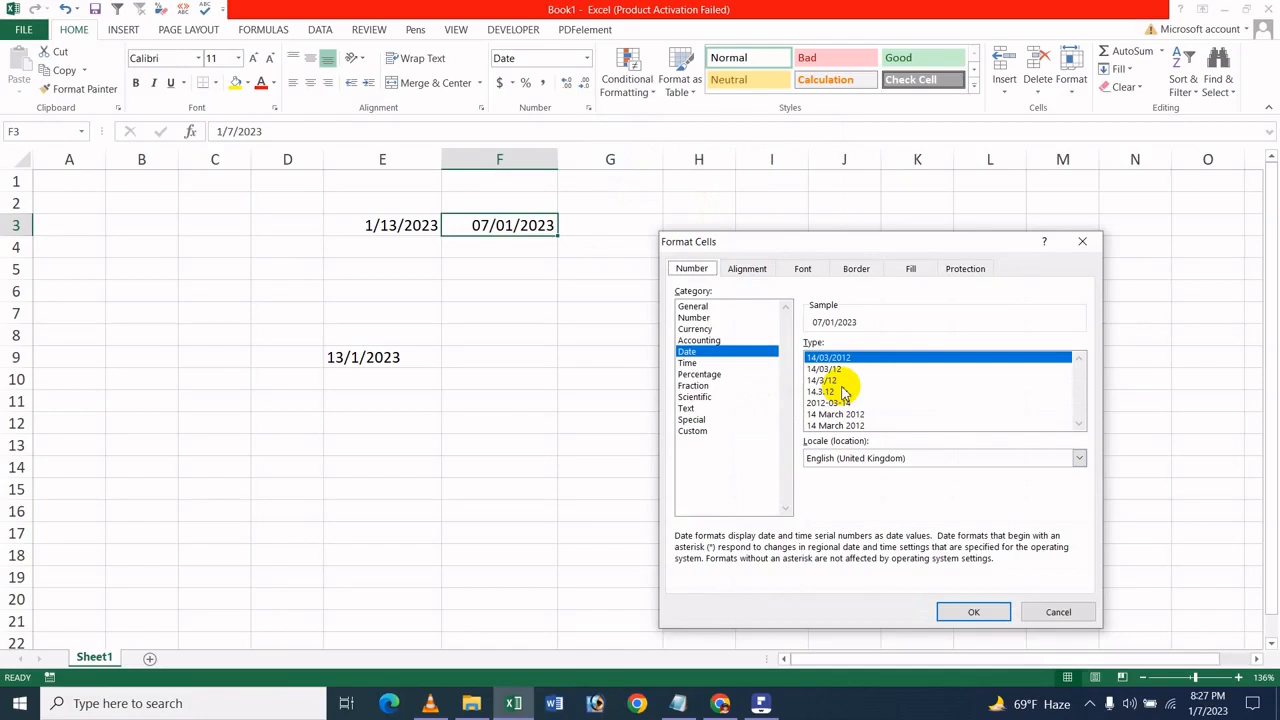
click(840, 403)
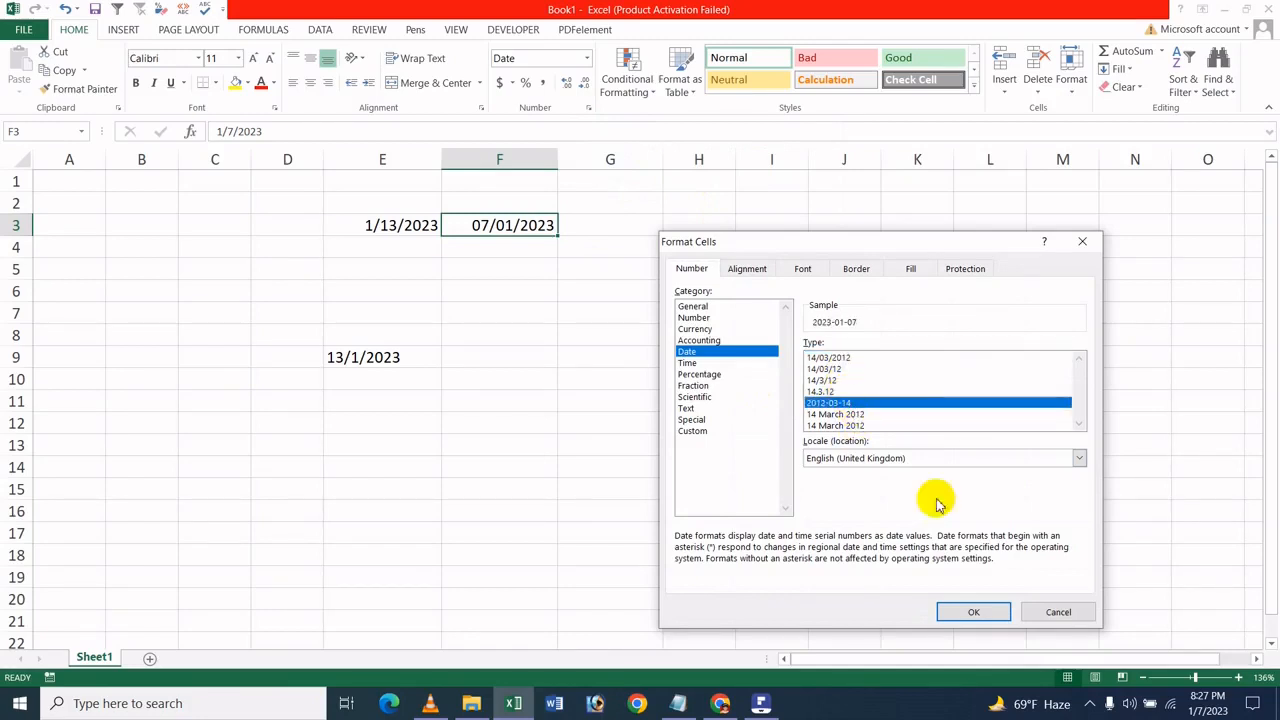
click(983, 607)
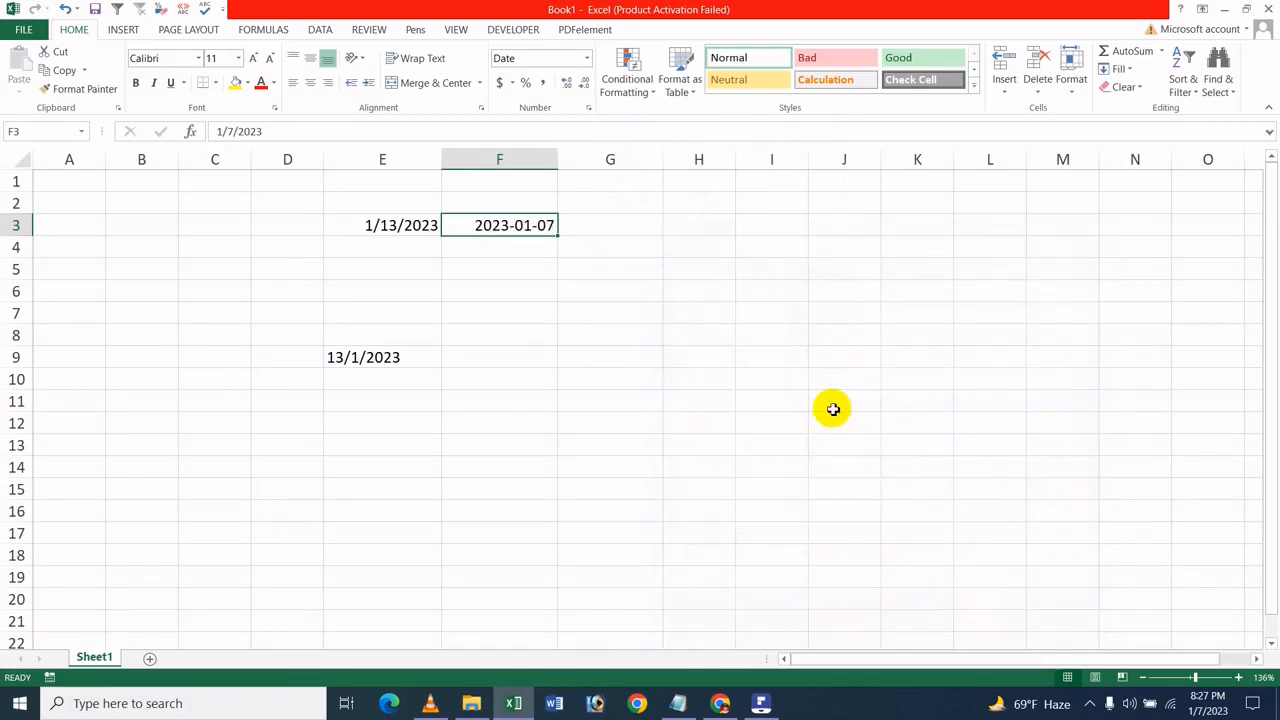
key(ctrl+z)
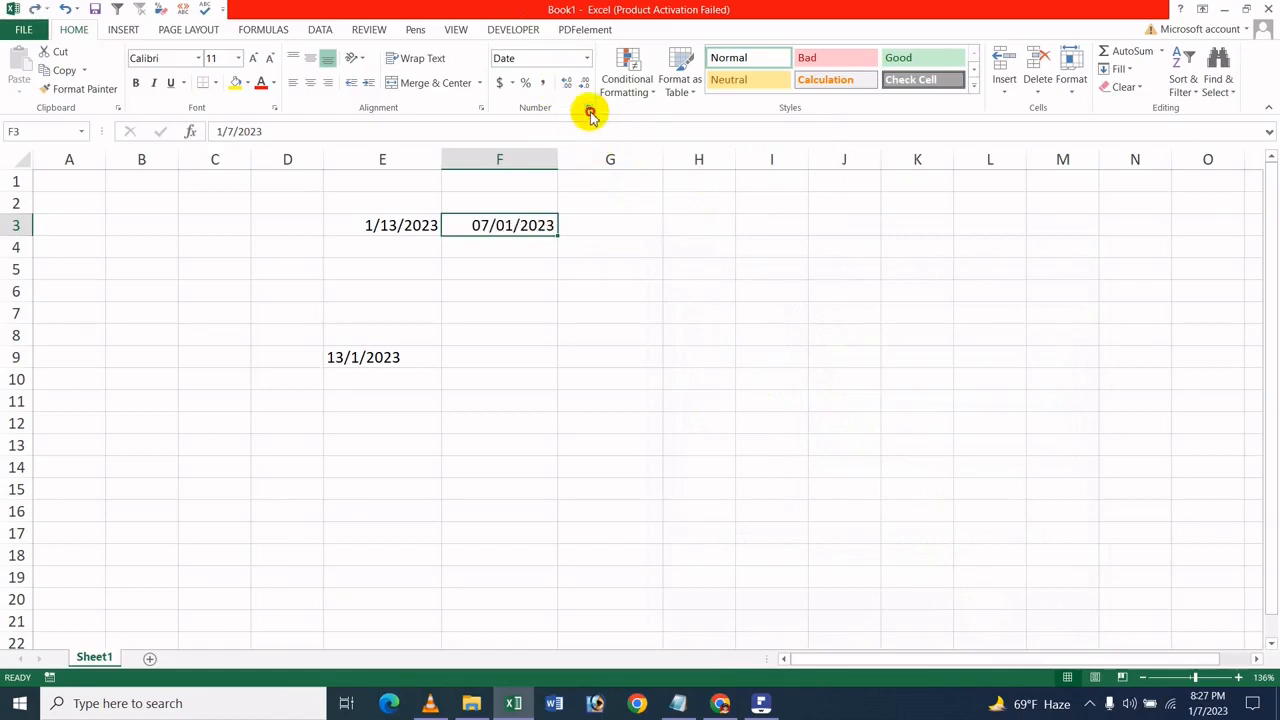
Step: Try the long 14 March 2012 date type on cell F3 and undo it
click(589, 110)
click(836, 425)
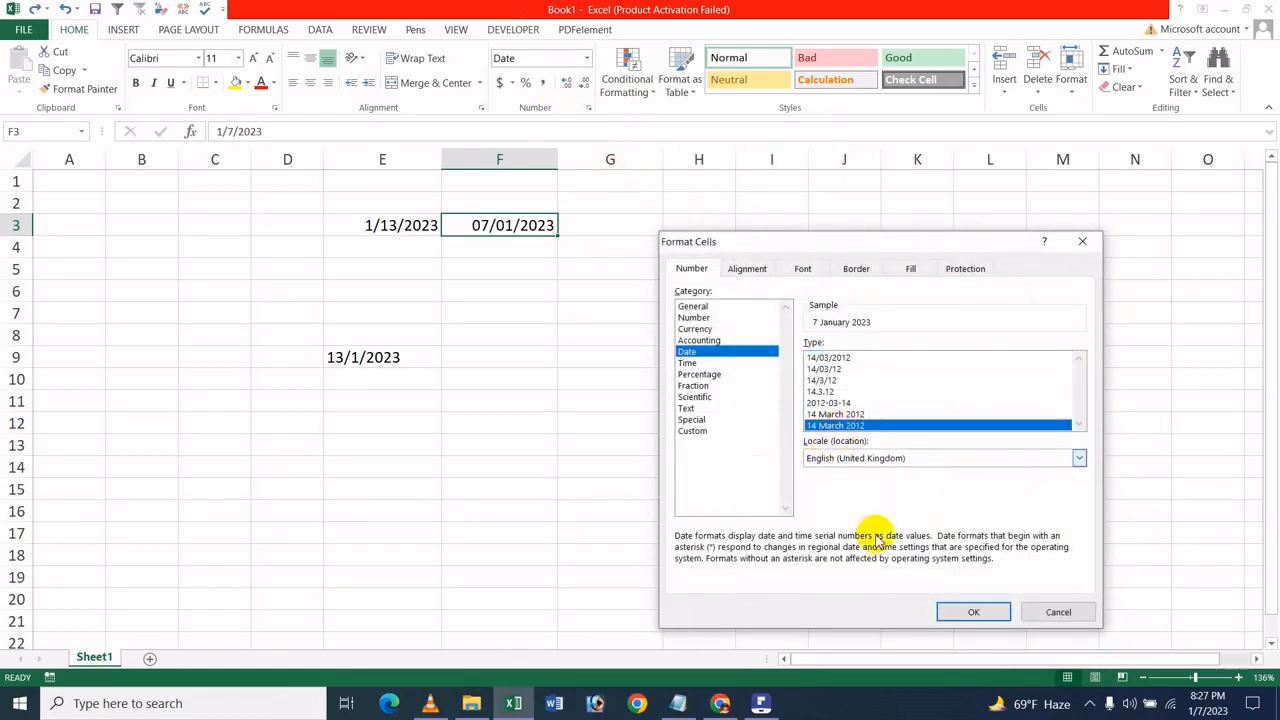
click(973, 614)
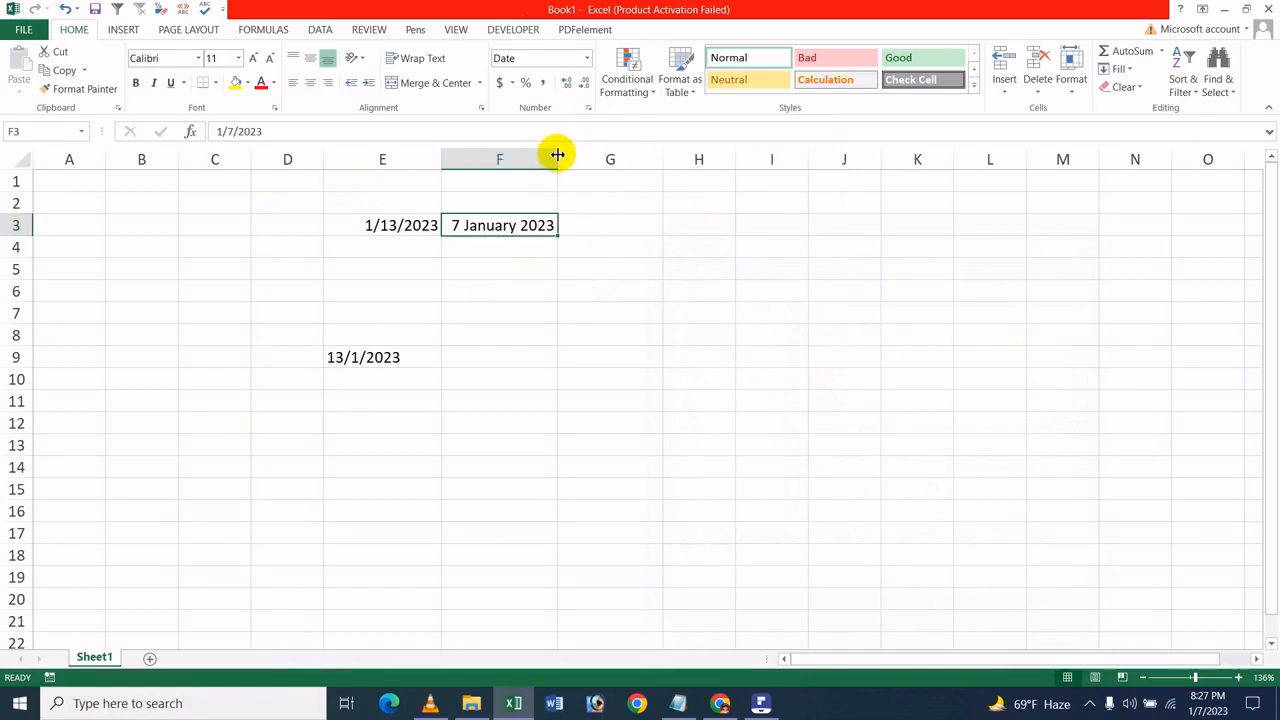
key(ctrl+z)
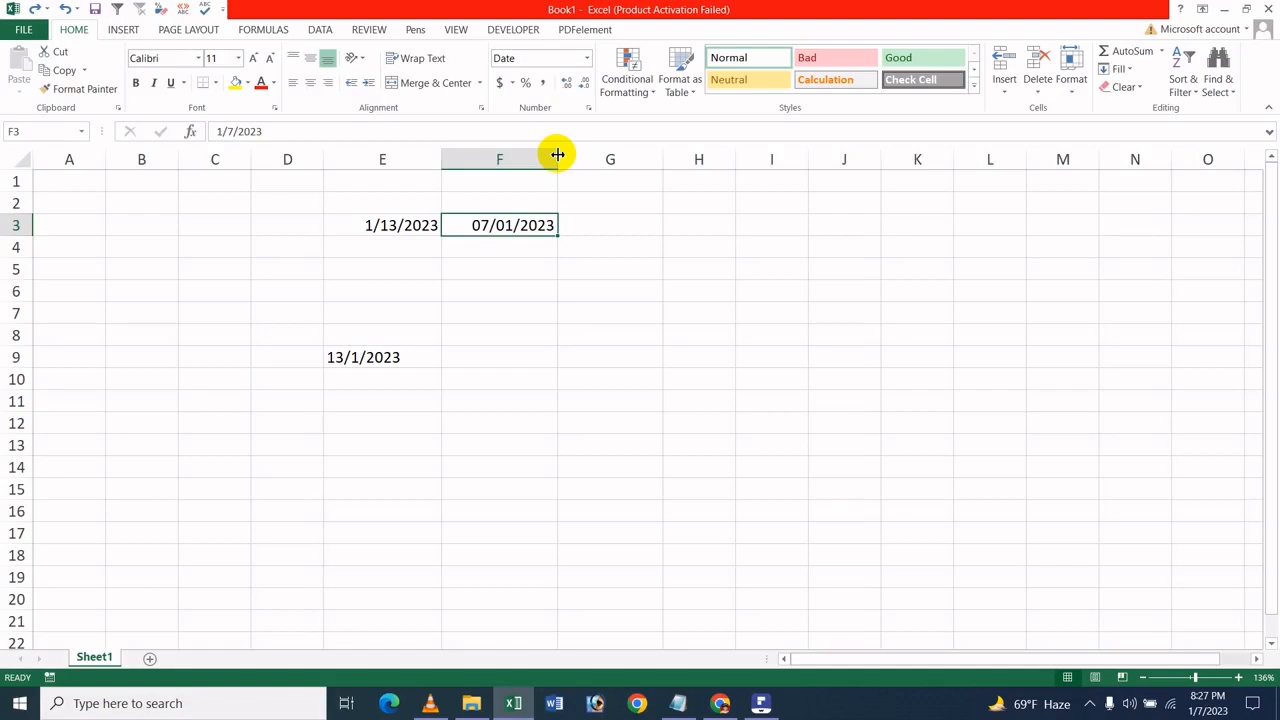
key(Return)
click(513, 222)
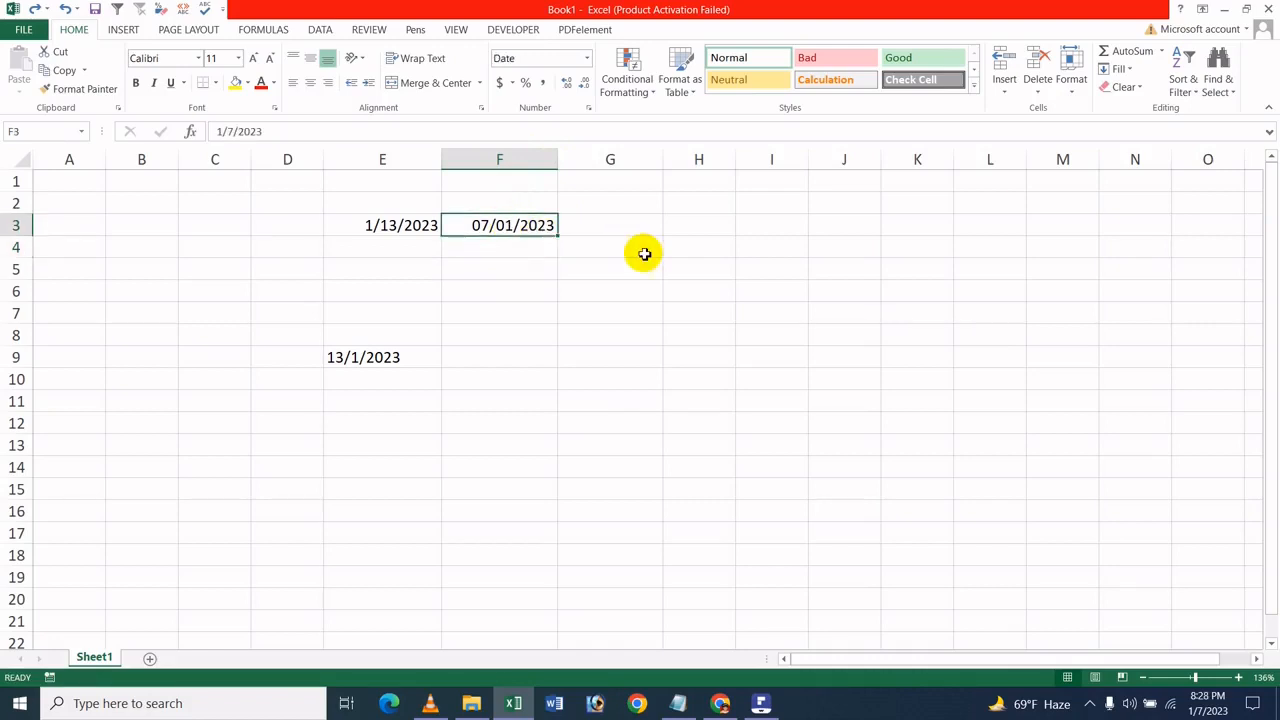
Step: Fill the dates in E3 and F3 down through row 6 as consecutive daily series
click(378, 227)
drag(439, 235, 415, 312)
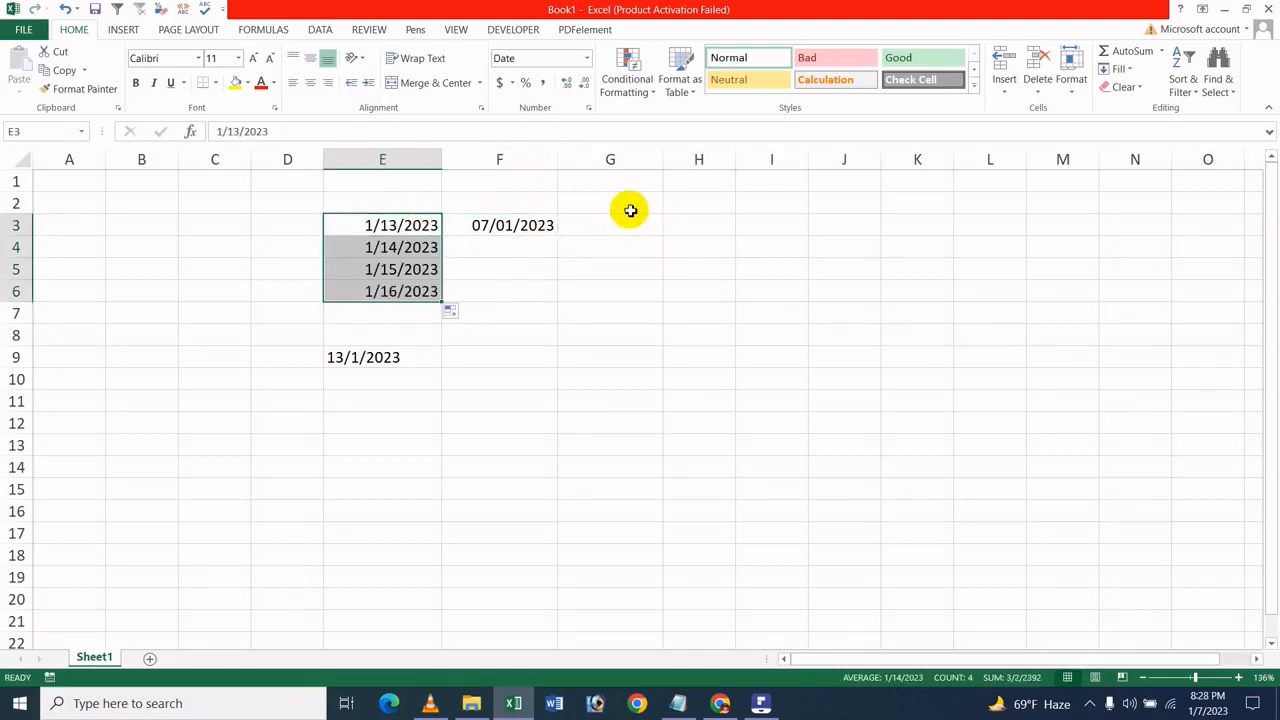
click(529, 223)
drag(561, 237, 520, 297)
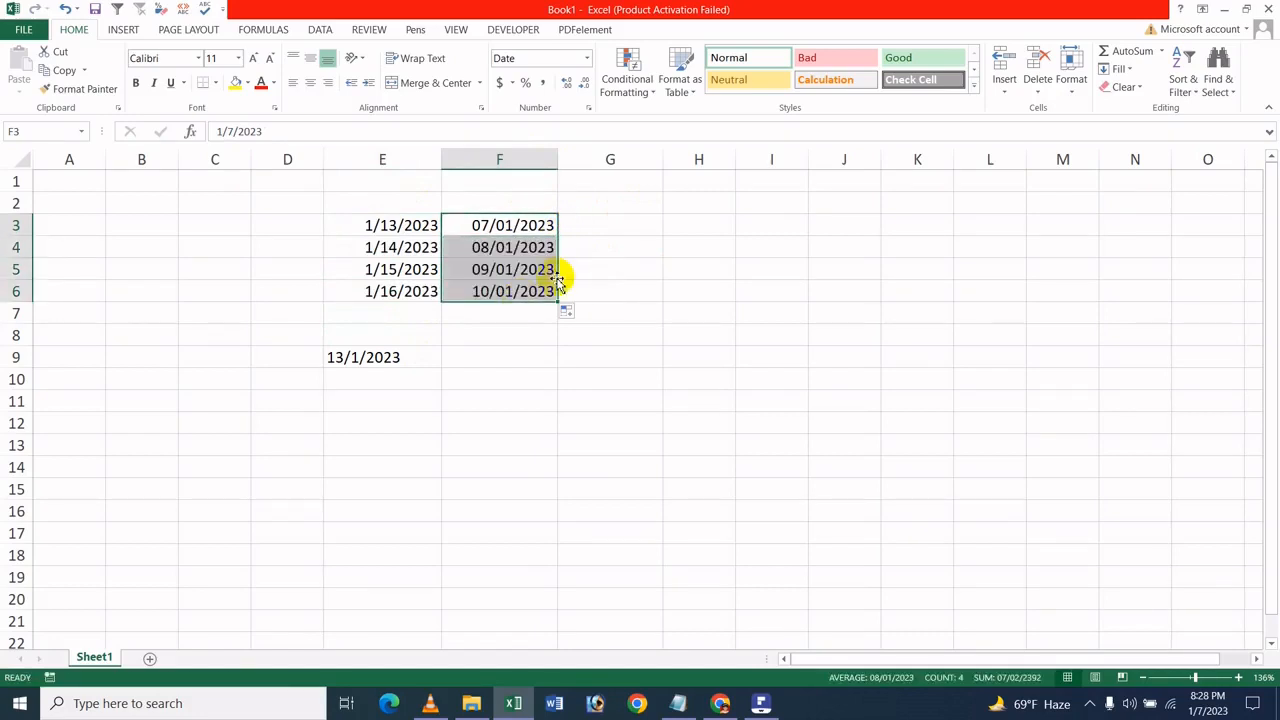
click(549, 272)
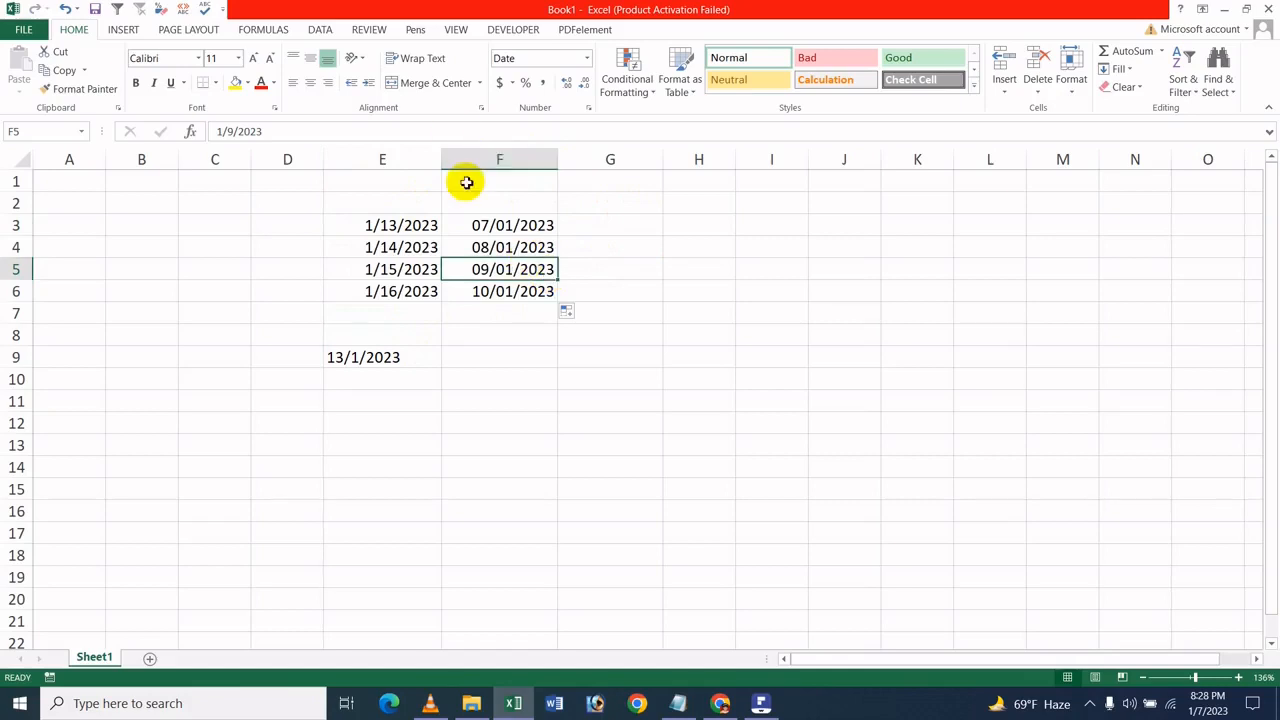
click(523, 224)
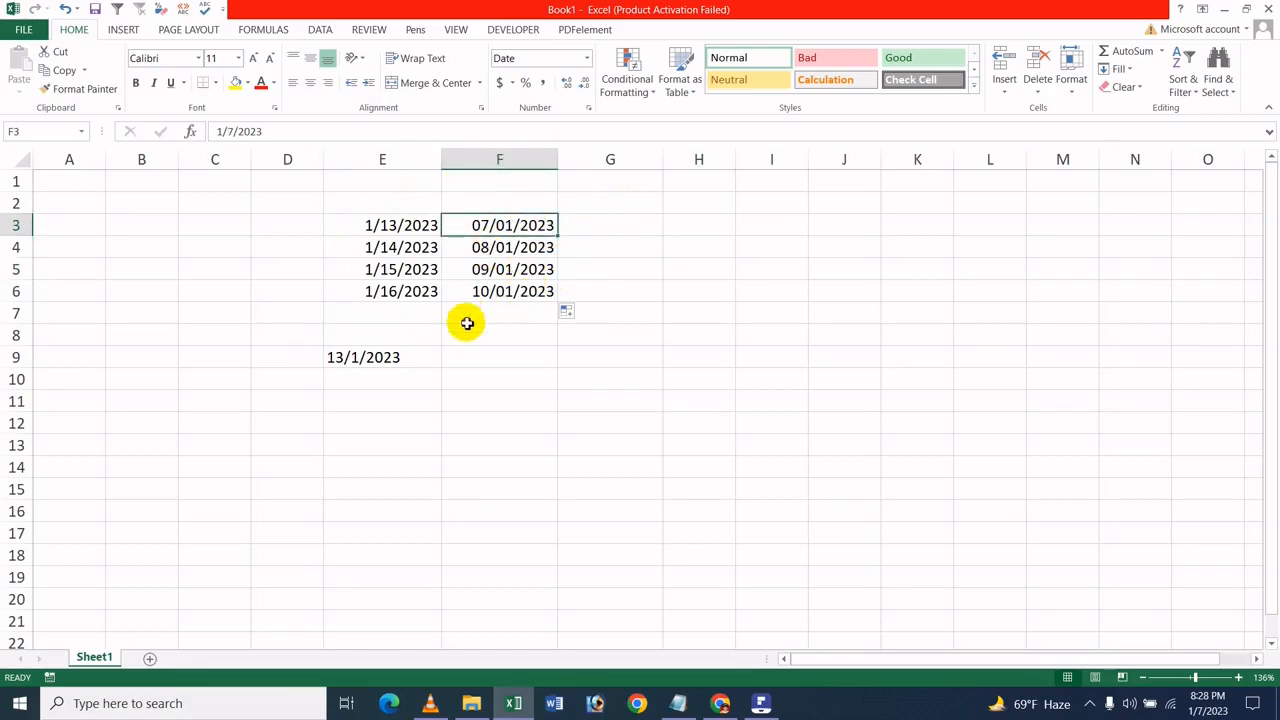
drag(466, 323, 489, 374)
click(482, 357)
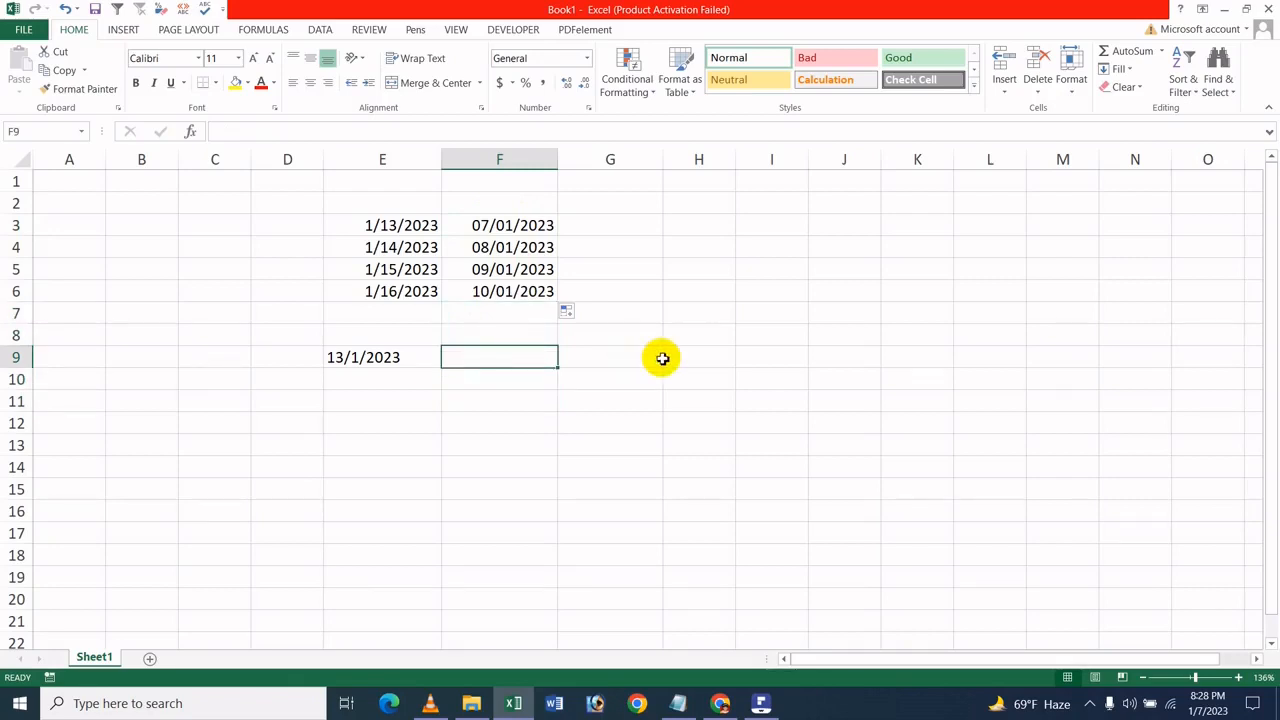
text(=)
click(518, 226)
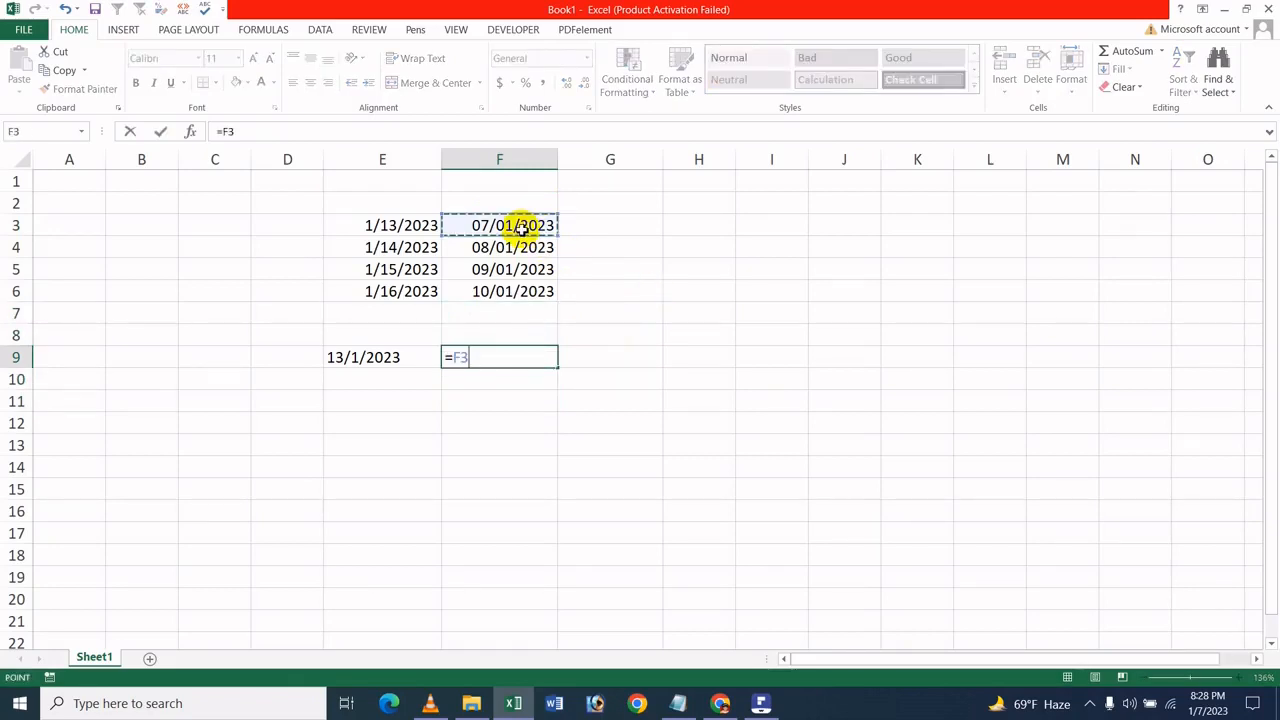
key(BackSpace)
key(BackSpace)
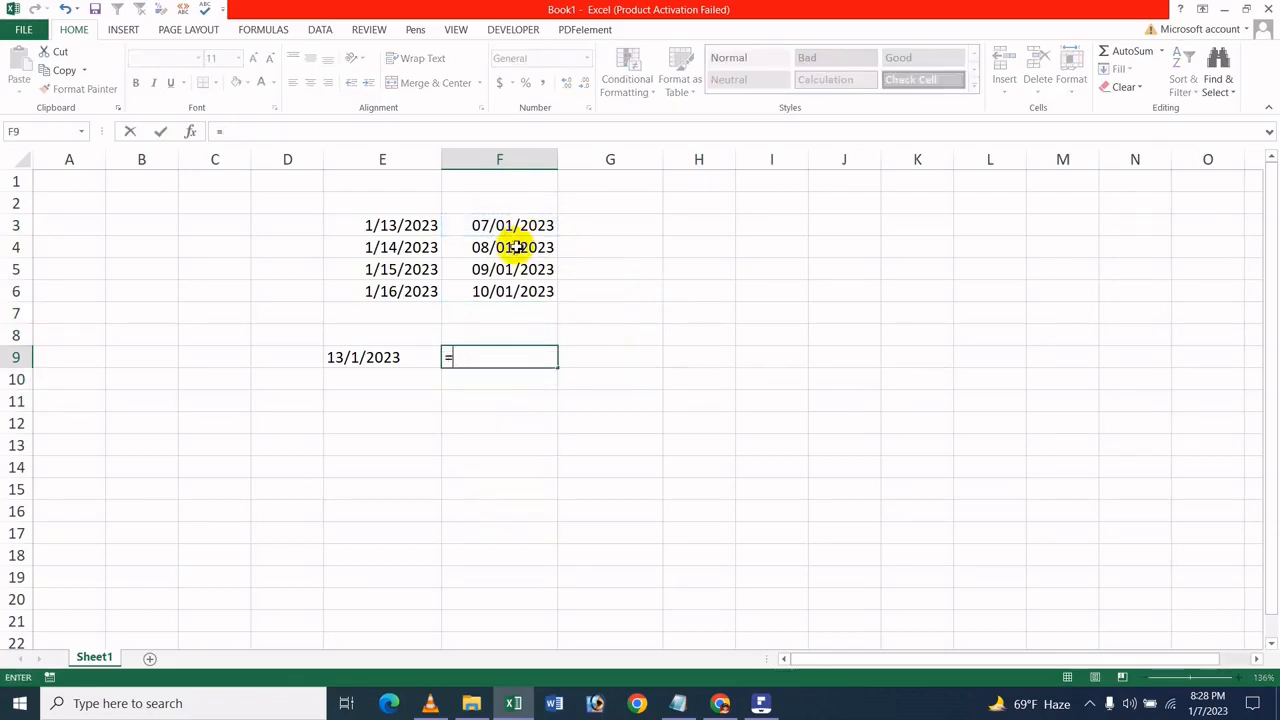
key(BackSpace)
click(498, 293)
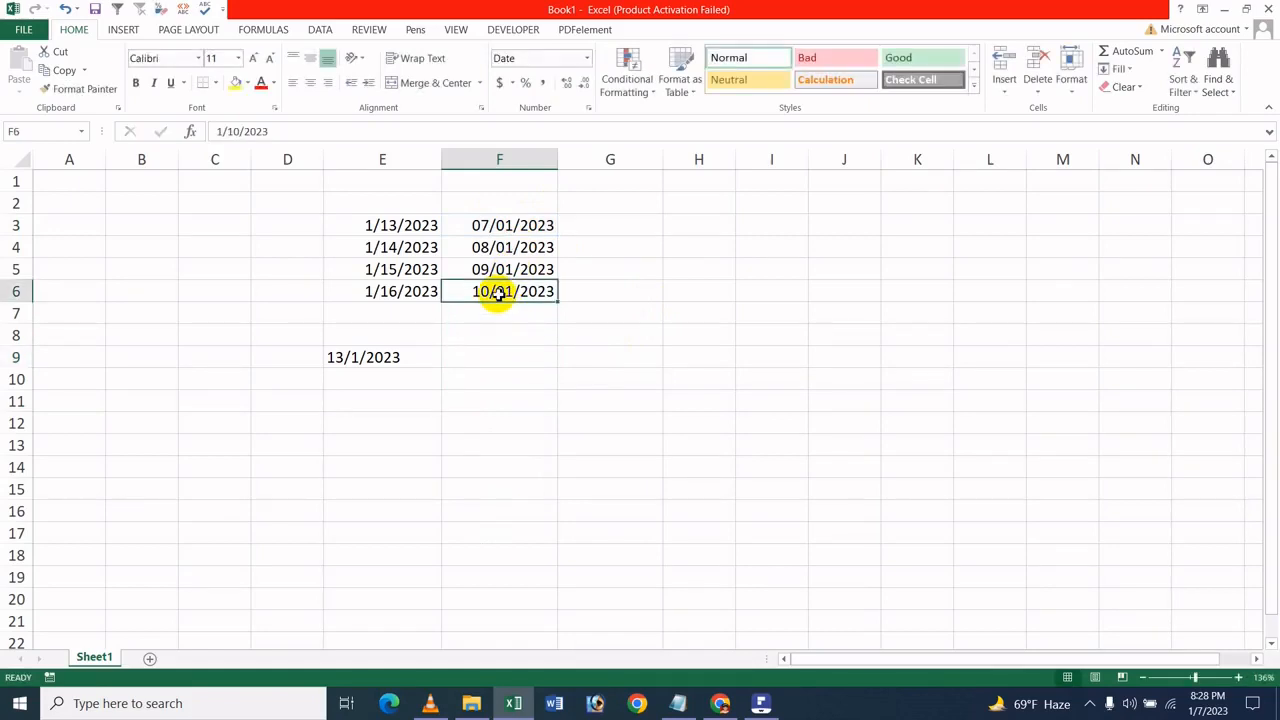
Step: Calculate the days between the dates in F6 and F3 in cell F9 with the formula =F6-F3
click(477, 350)
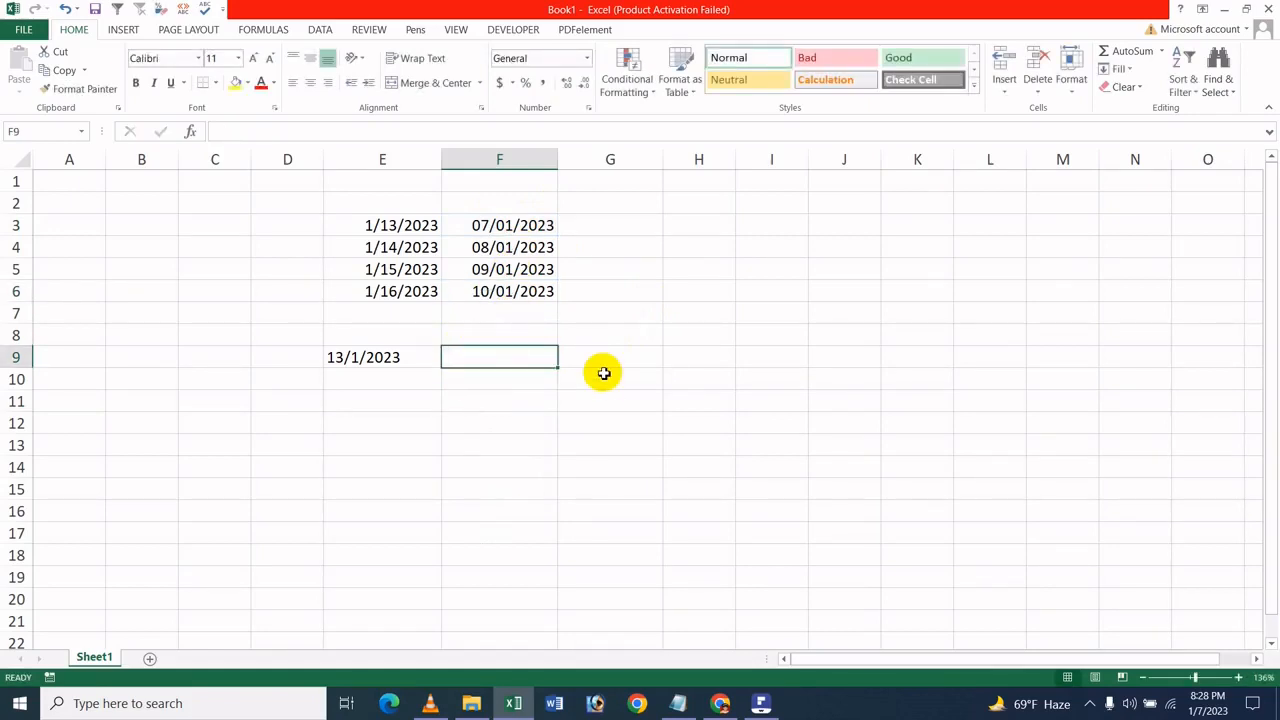
text(=)
click(555, 296)
text(-)
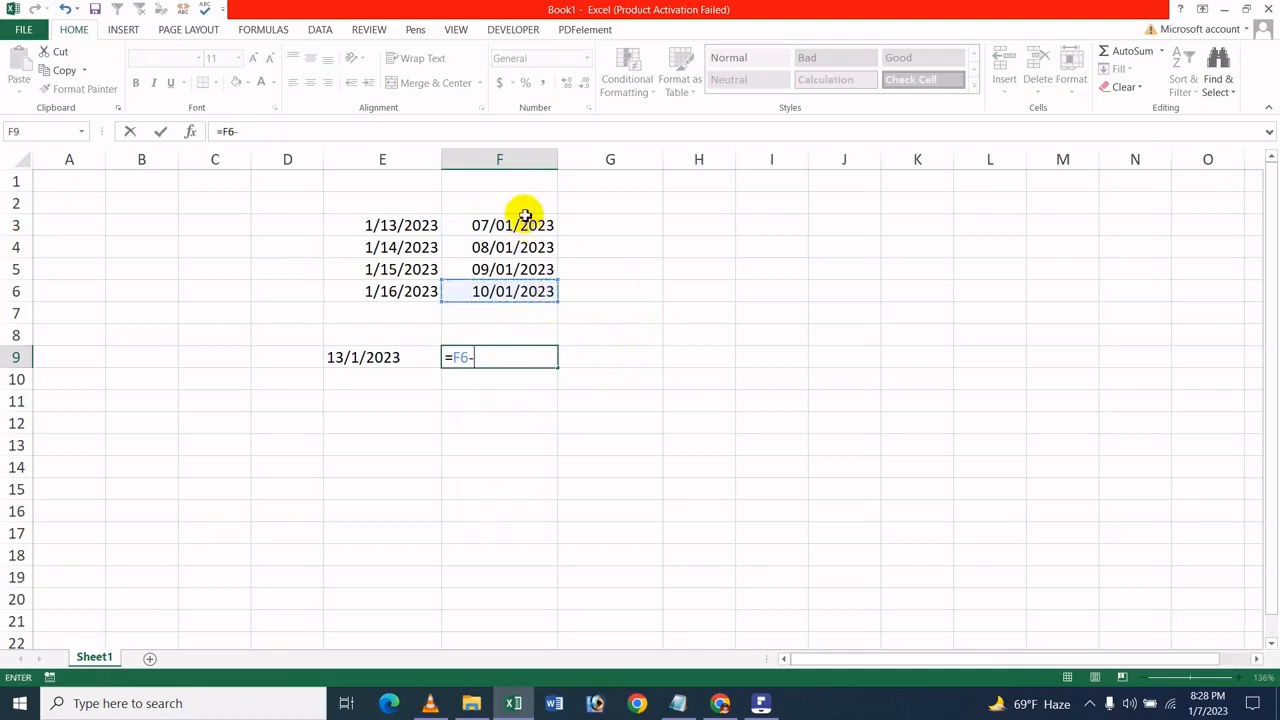
click(525, 218)
key(Return)
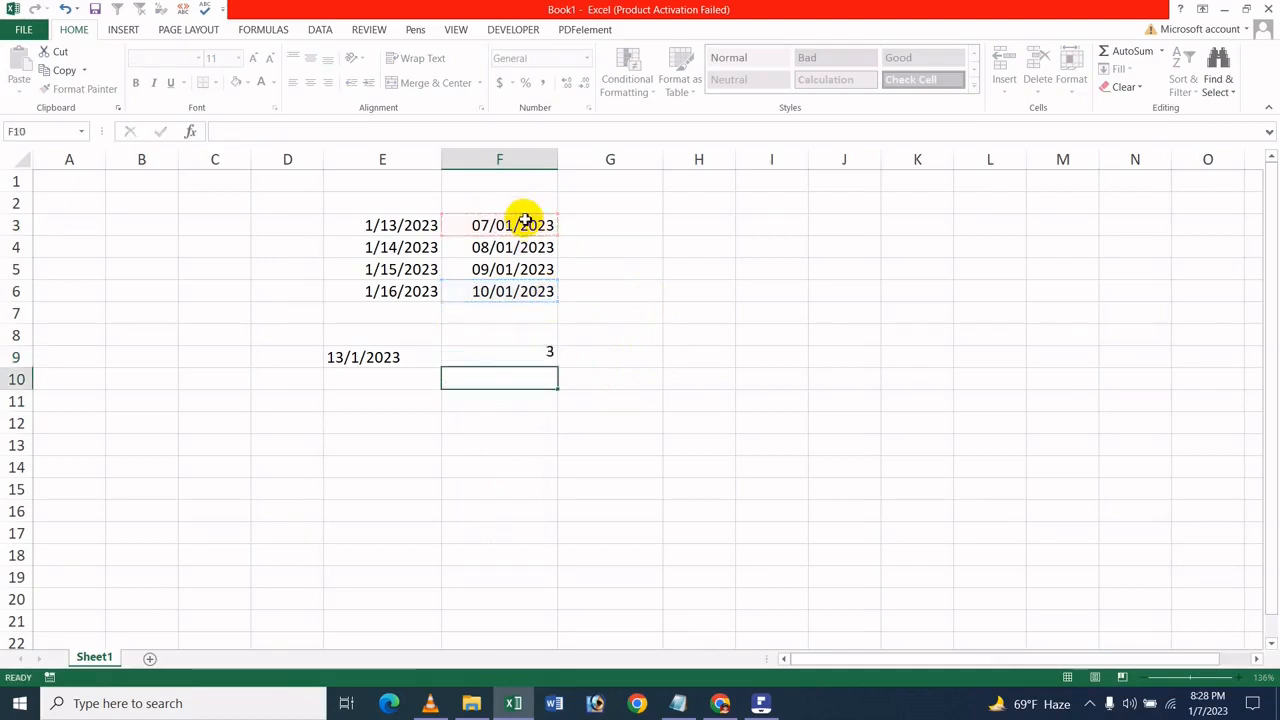
Step: Apply the comma number style to the dates in F3 and F6 to show them as serial numbers
click(486, 417)
click(491, 227)
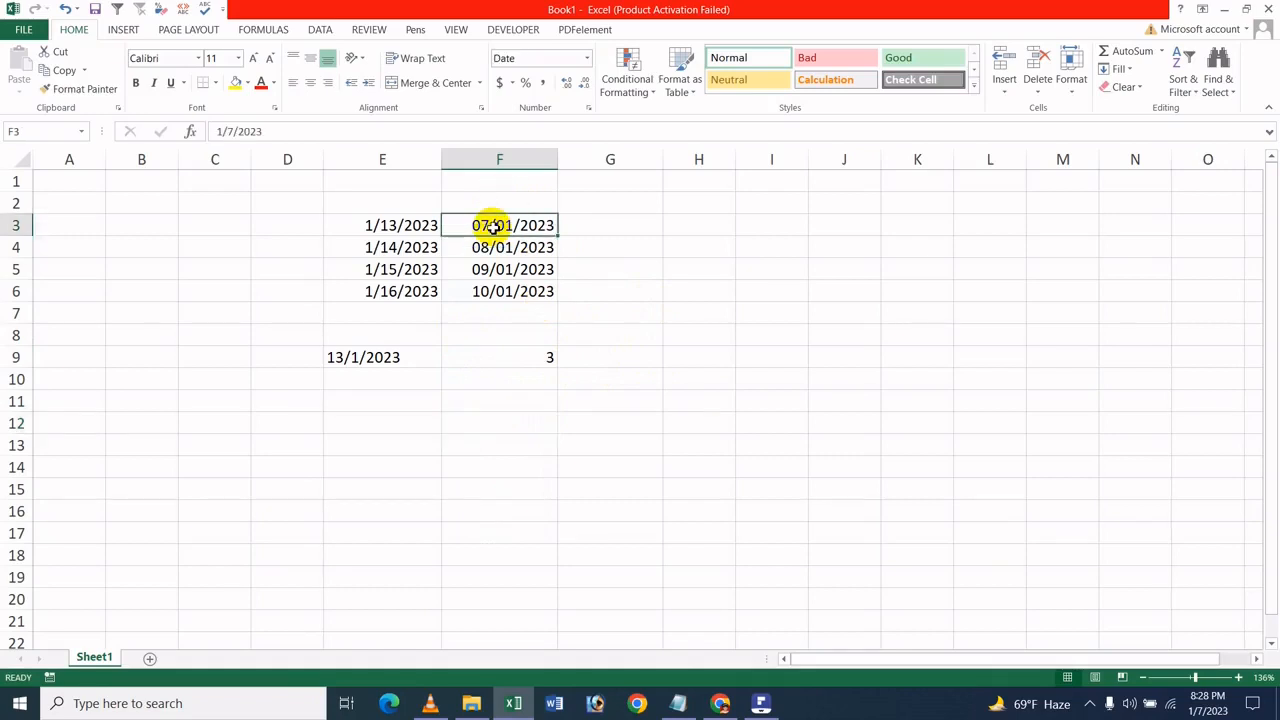
click(537, 86)
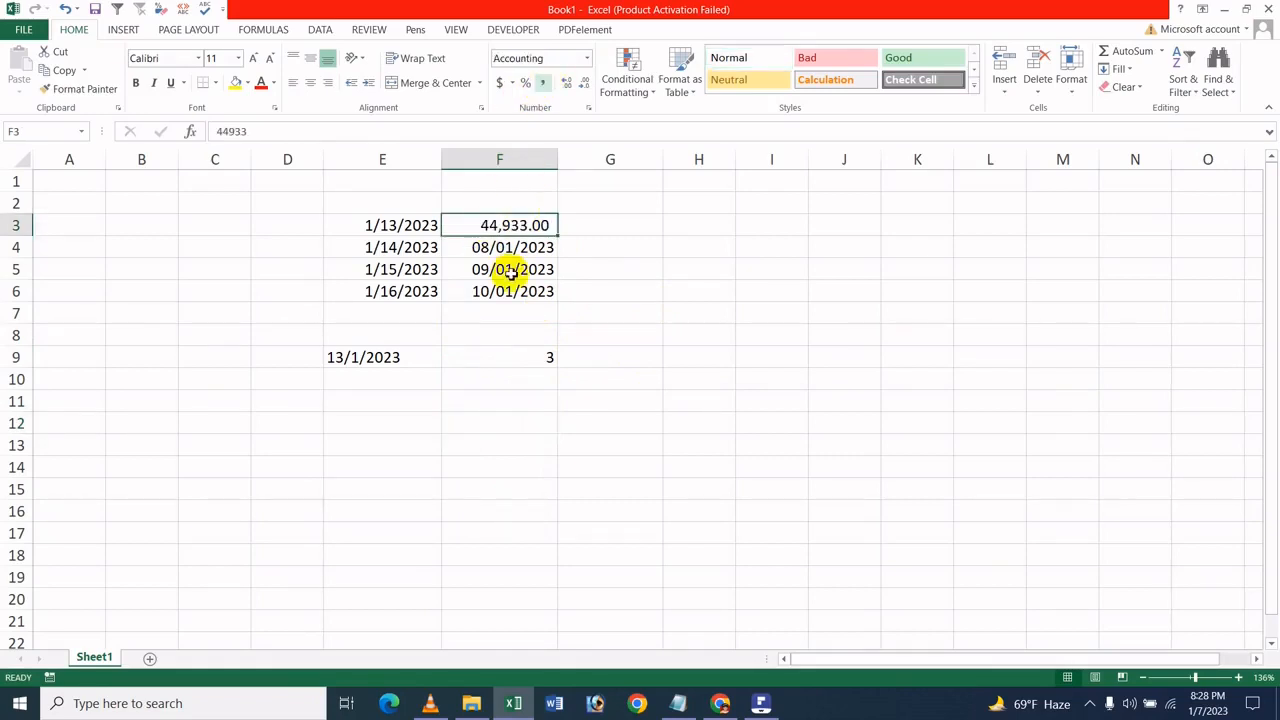
click(500, 291)
click(541, 82)
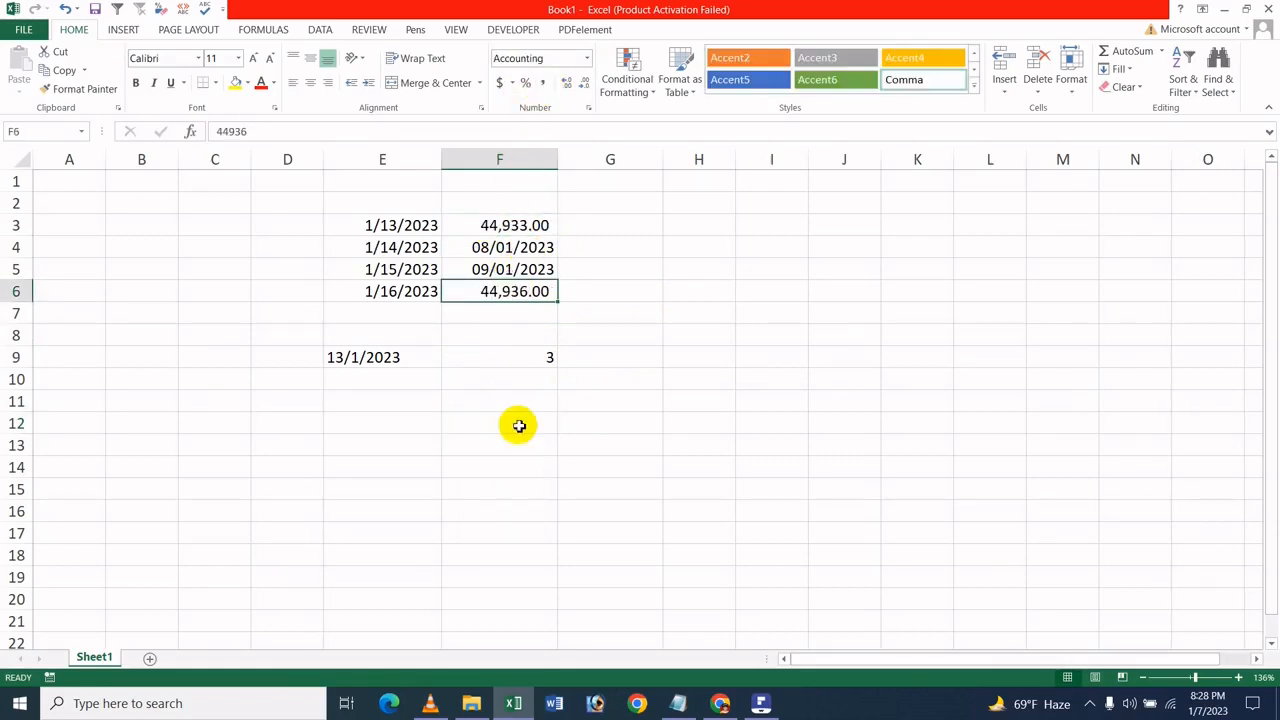
Step: Subtract the serial number in F3 from the one in F6 in cell F11 with =F6-F3
click(515, 402)
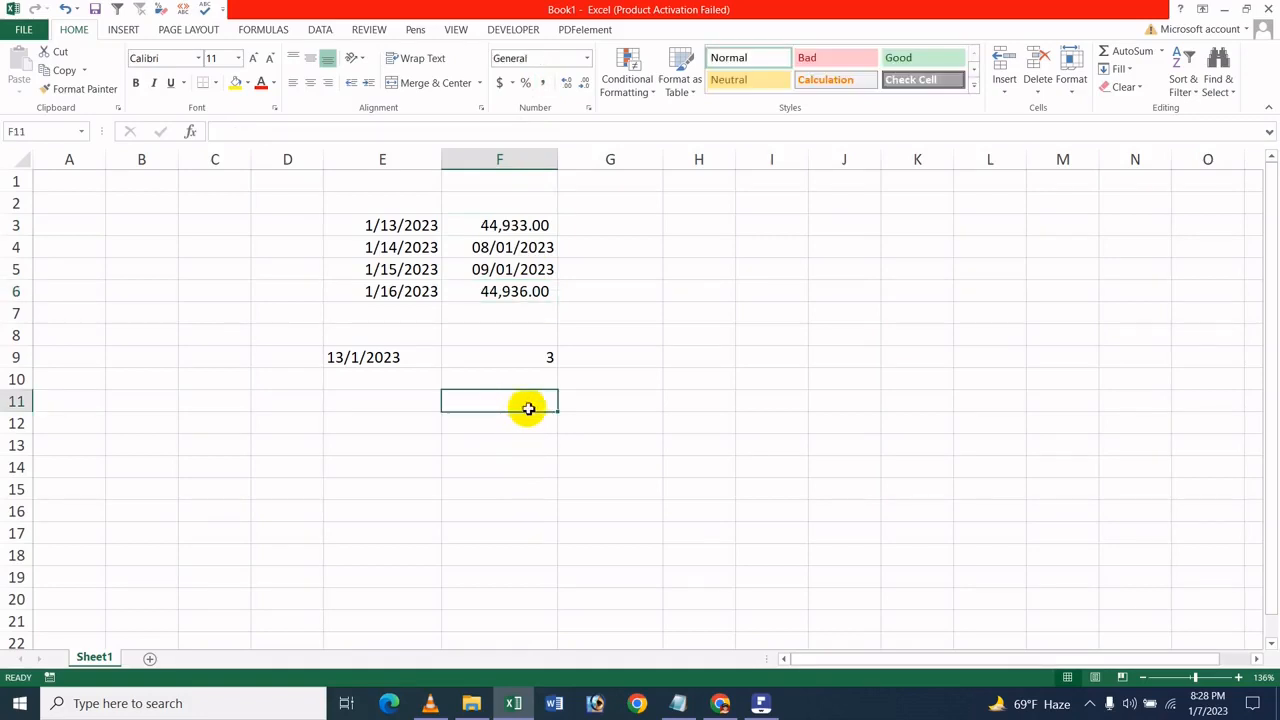
text(=)
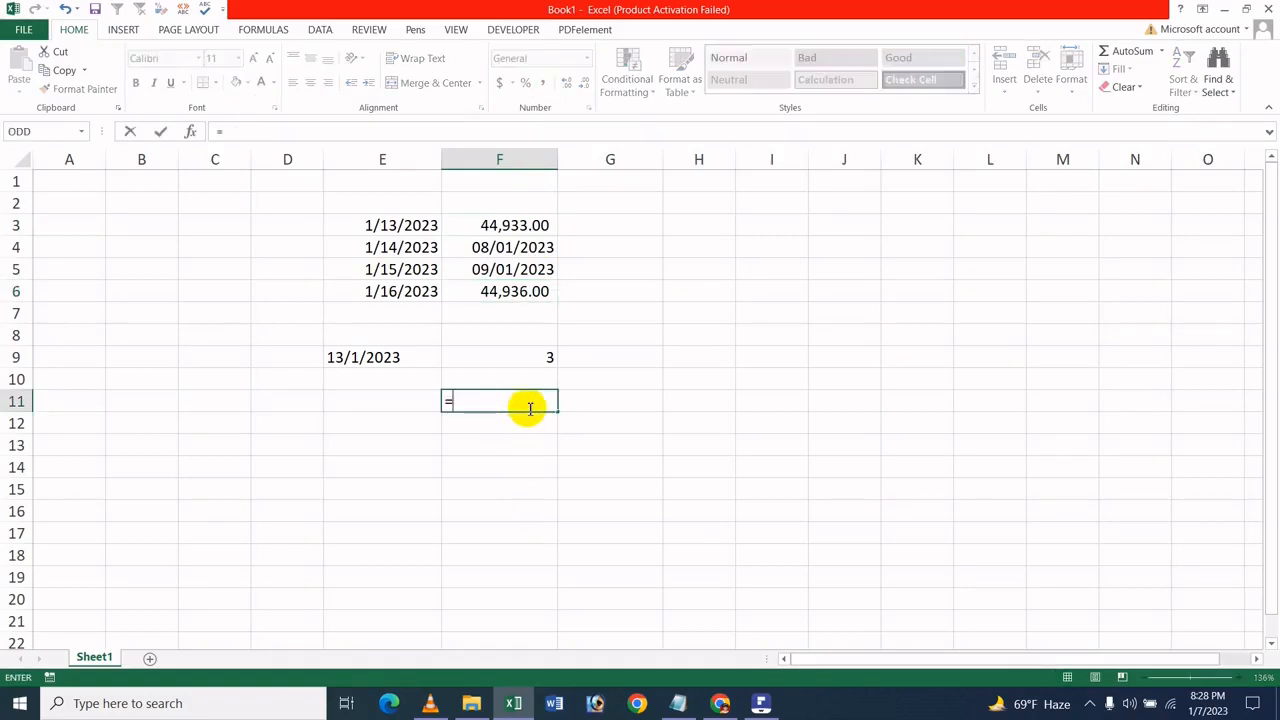
click(530, 291)
text(-)
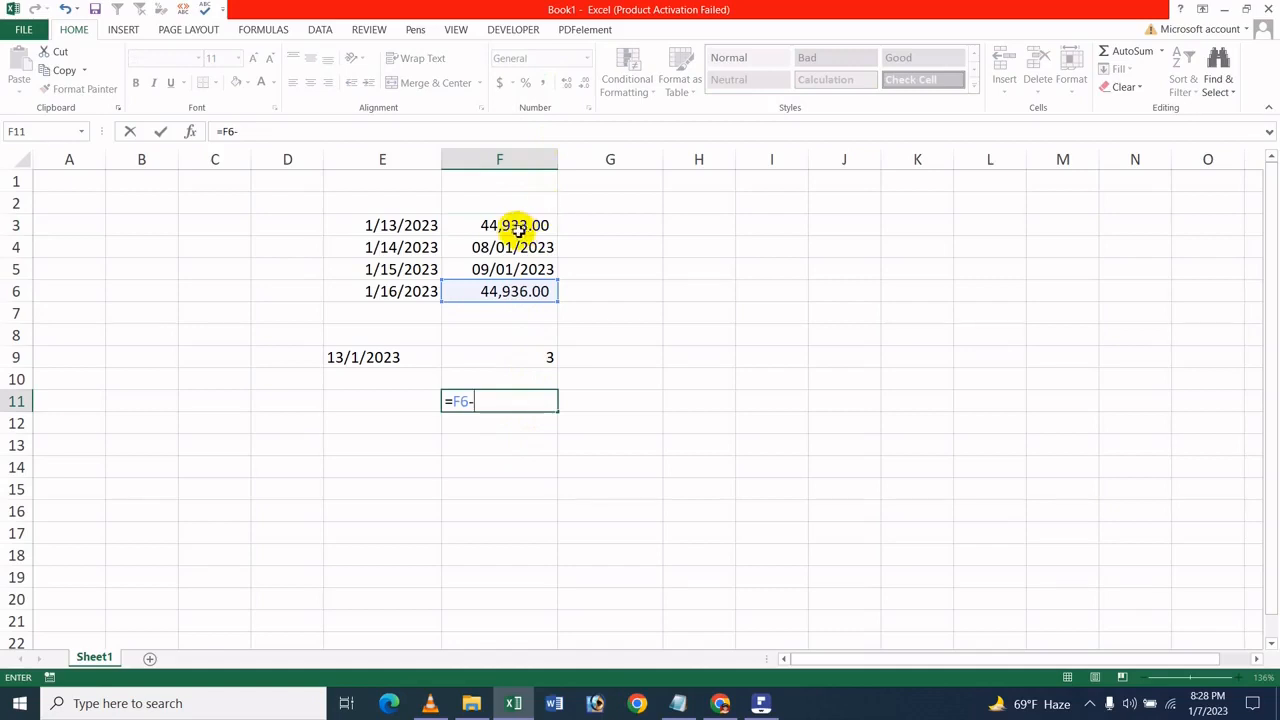
click(518, 229)
key(Return)
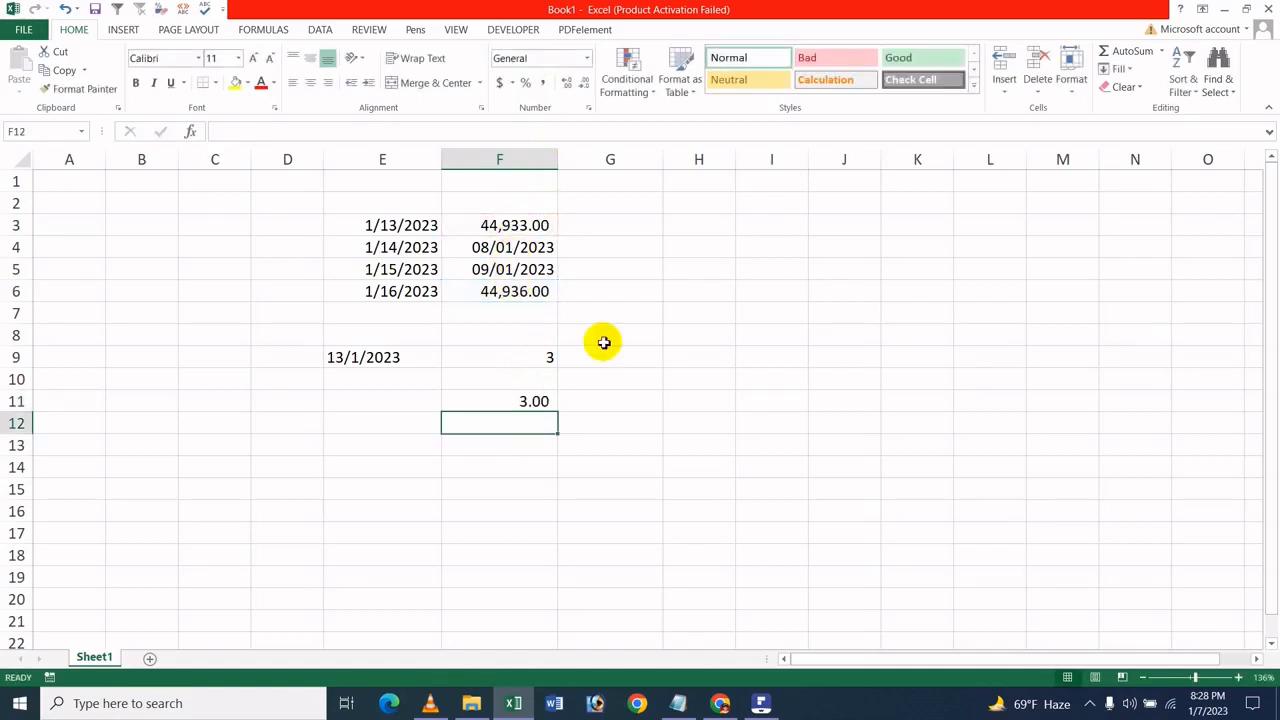
click(528, 404)
drag(521, 381, 521, 381)
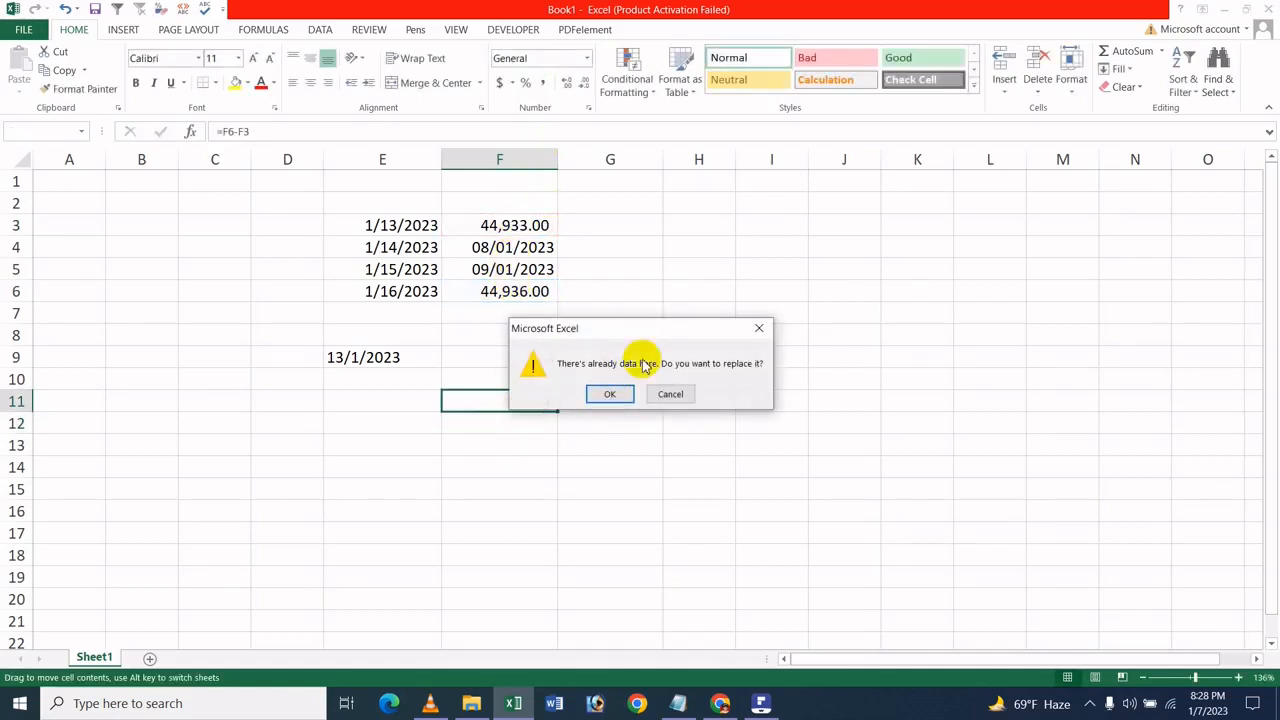
click(765, 327)
click(531, 401)
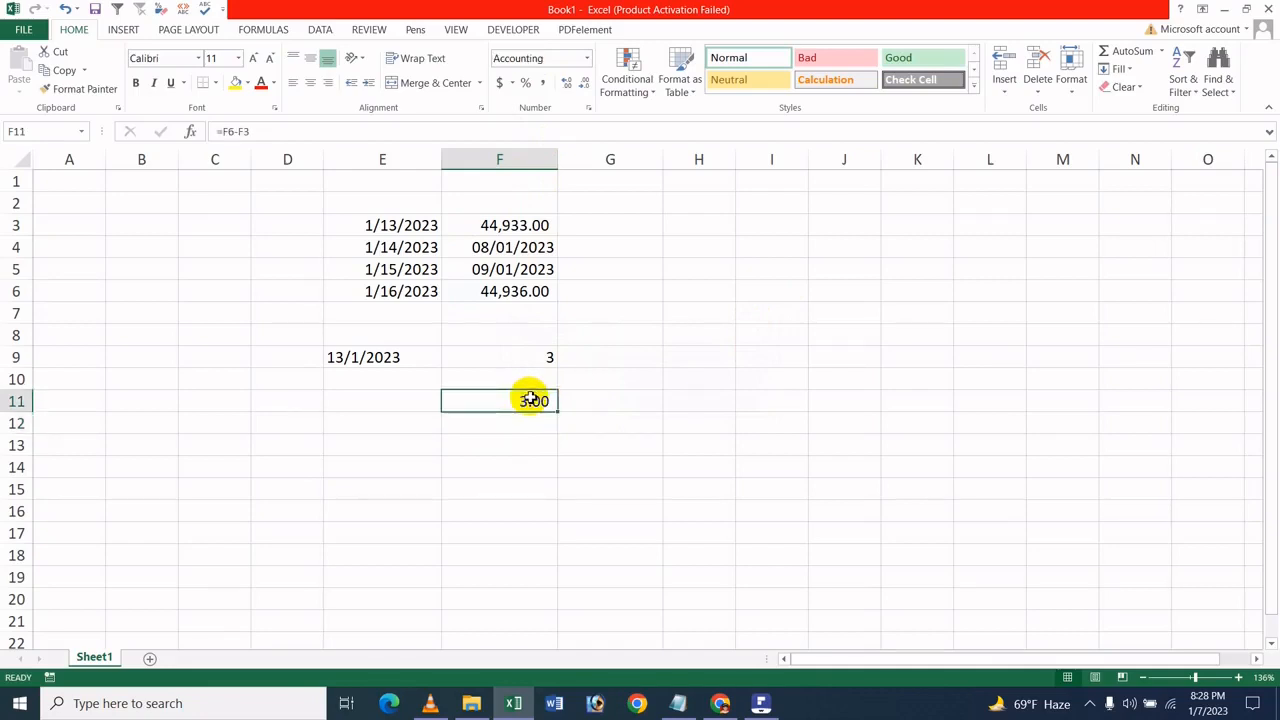
click(637, 311)
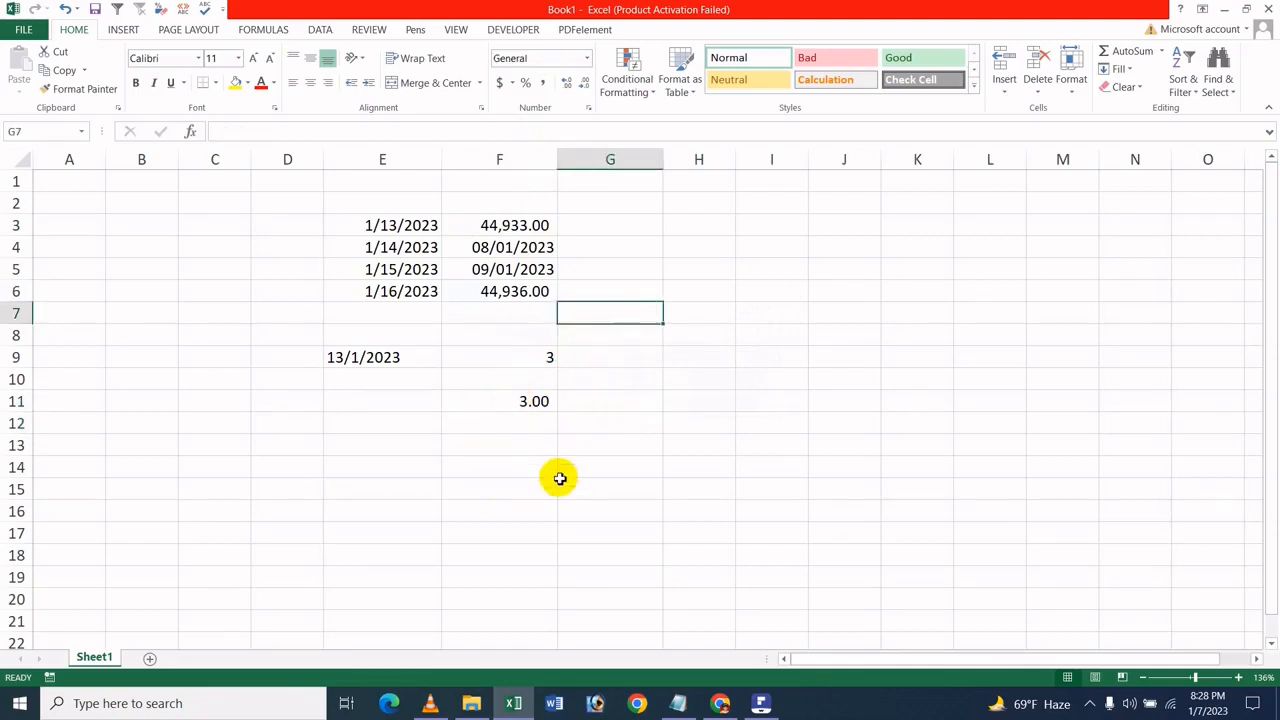
Step: Enter the date 1/1/1900 in cell F13 and 1/1/1899 in cell F14 below it
click(521, 465)
click(511, 440)
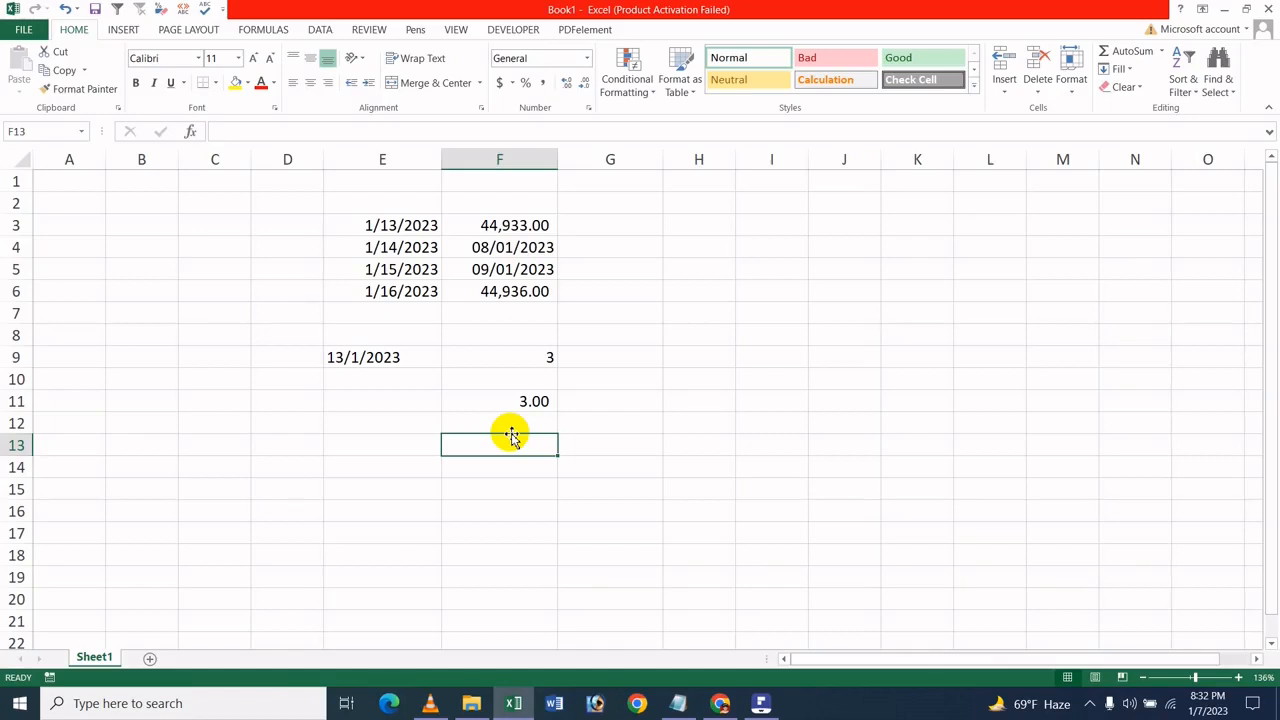
text(1/1/1900)
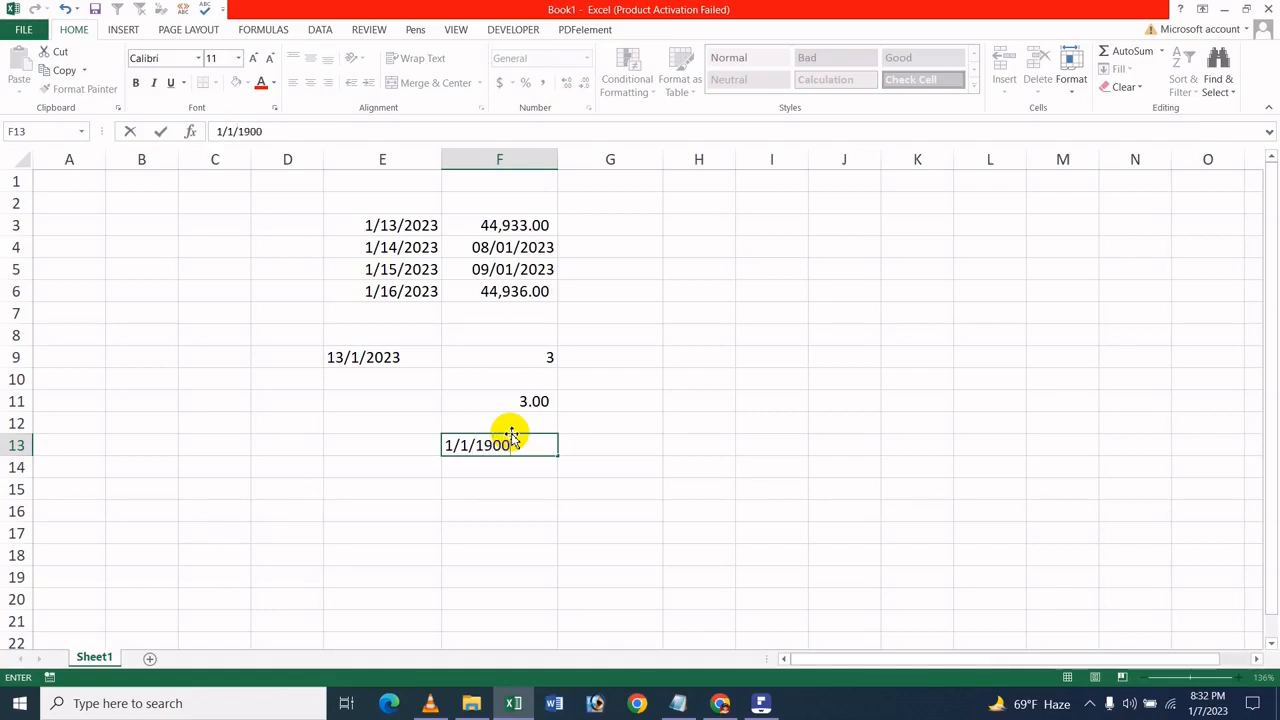
key(Return)
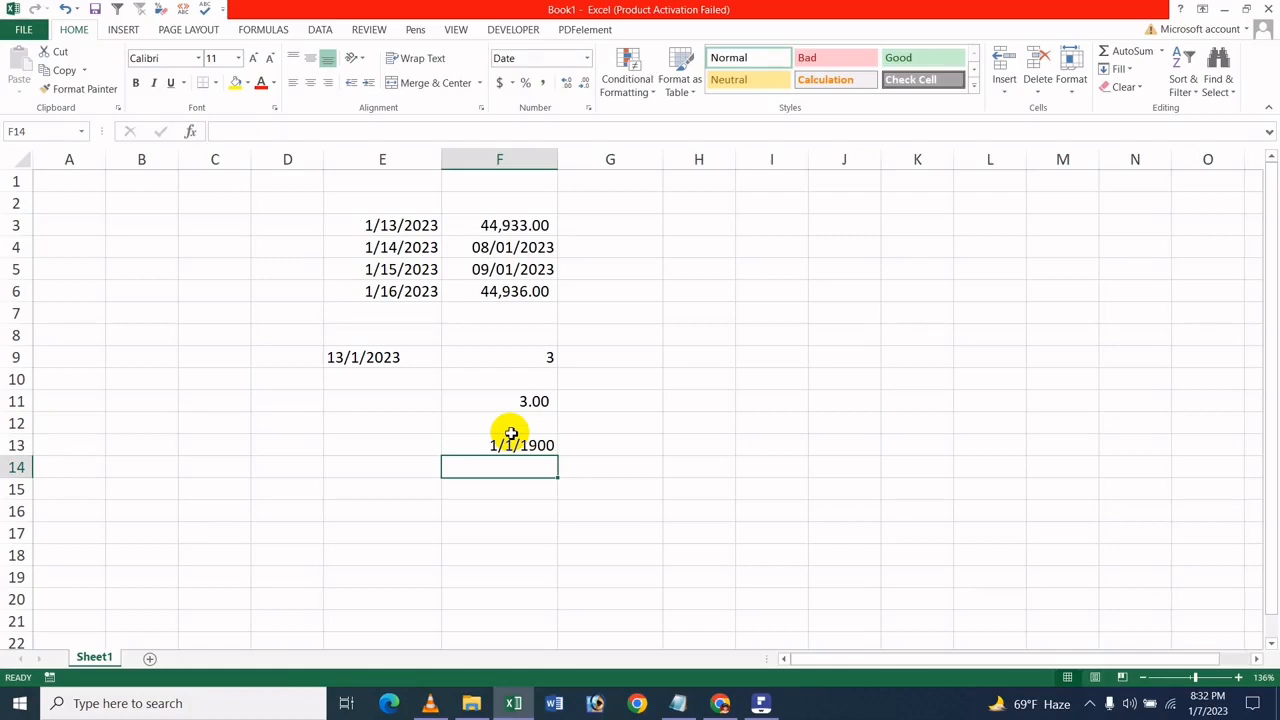
text(1/1/18)
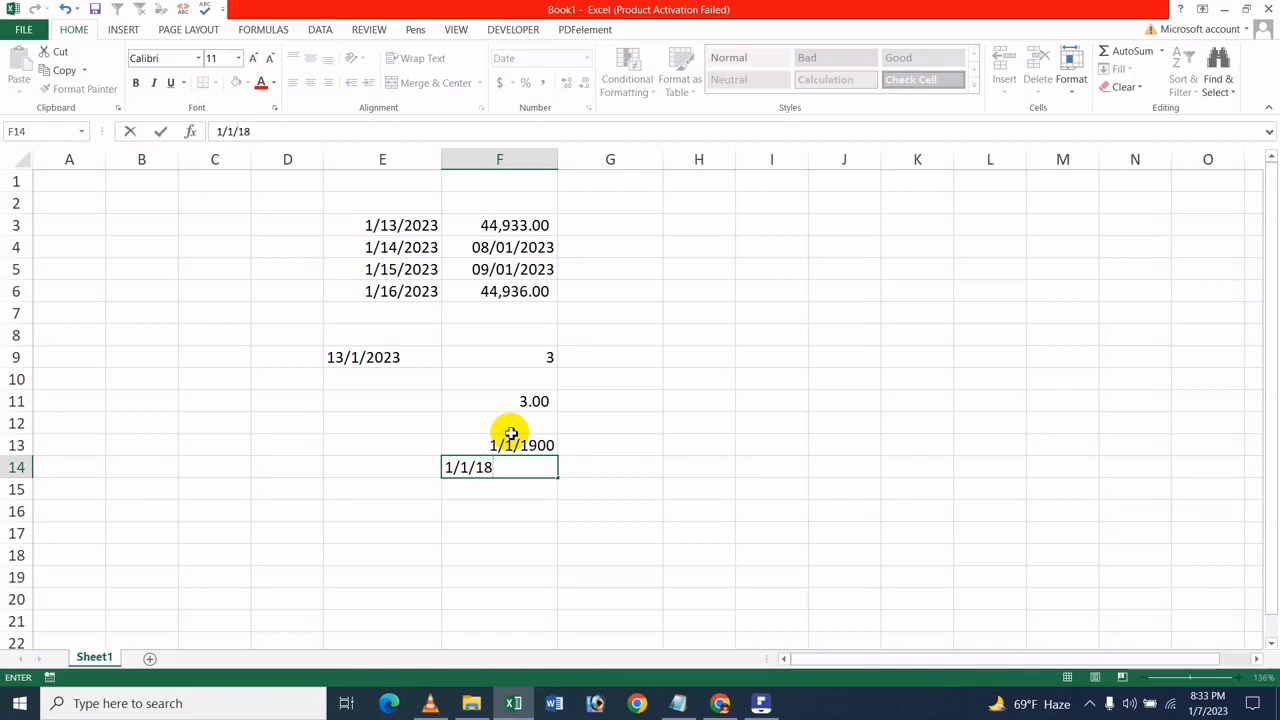
text(99)
key(Return)
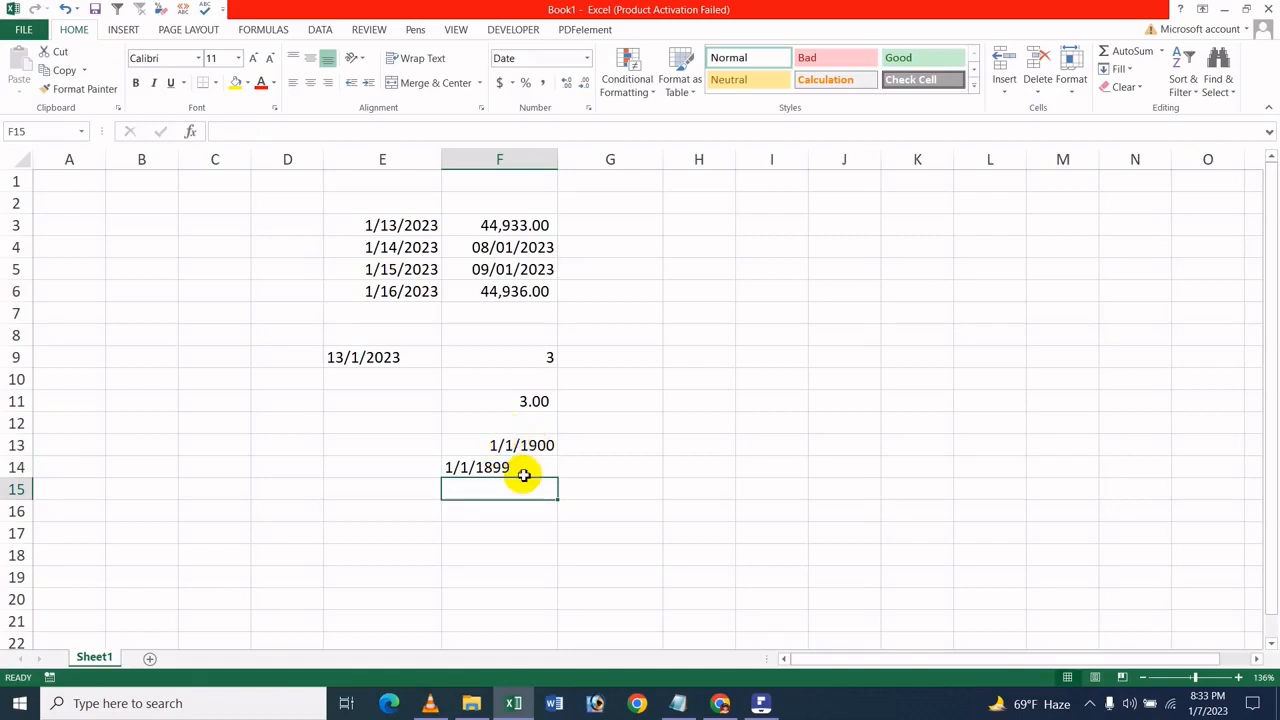
click(500, 467)
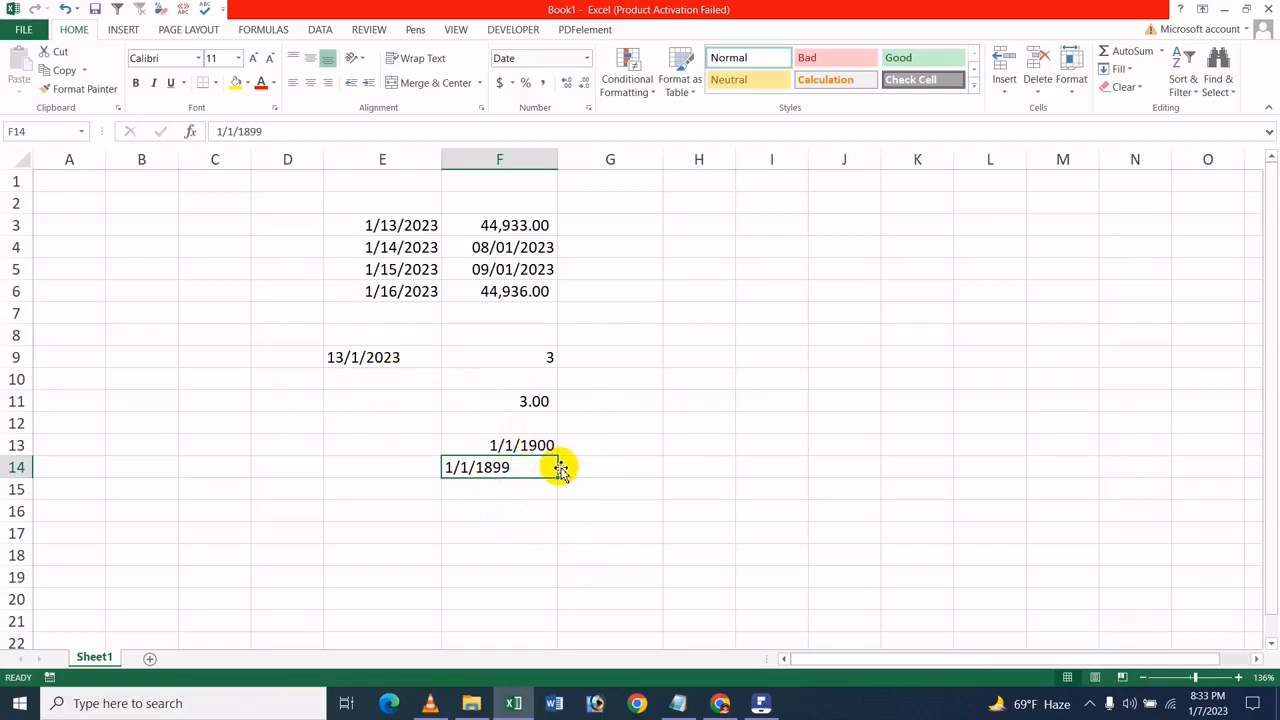
click(695, 446)
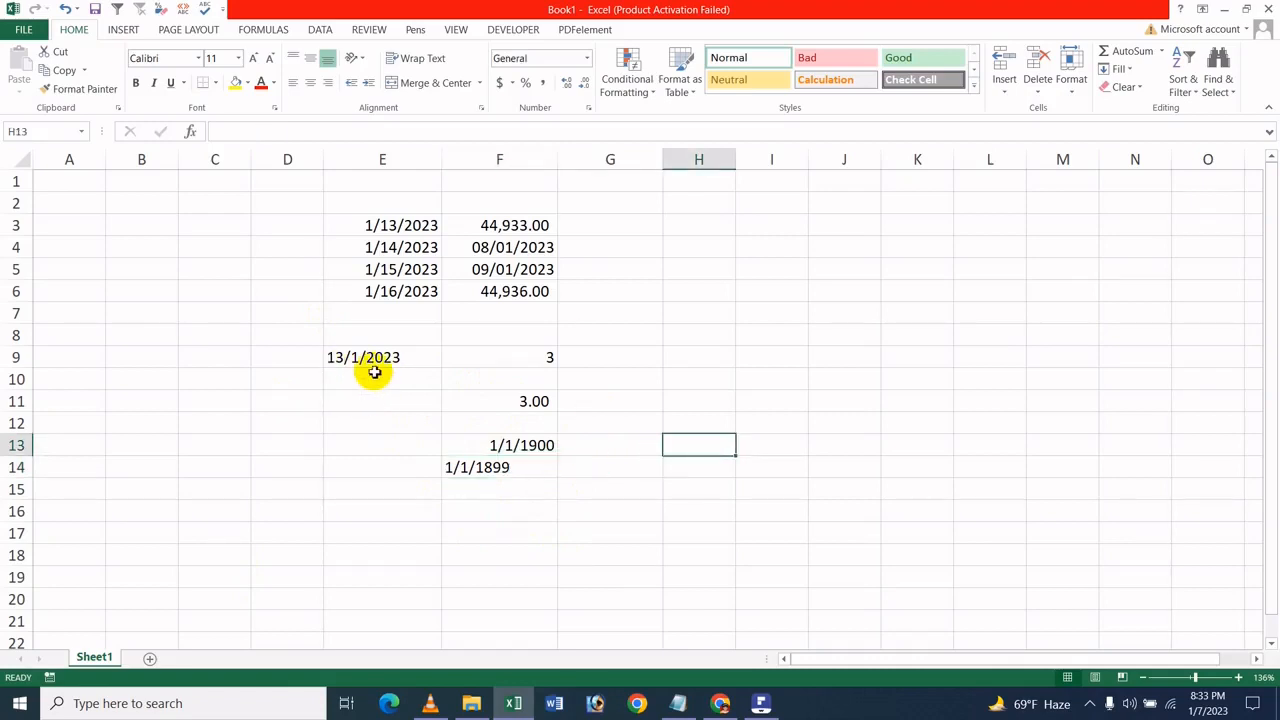
click(522, 335)
click(518, 266)
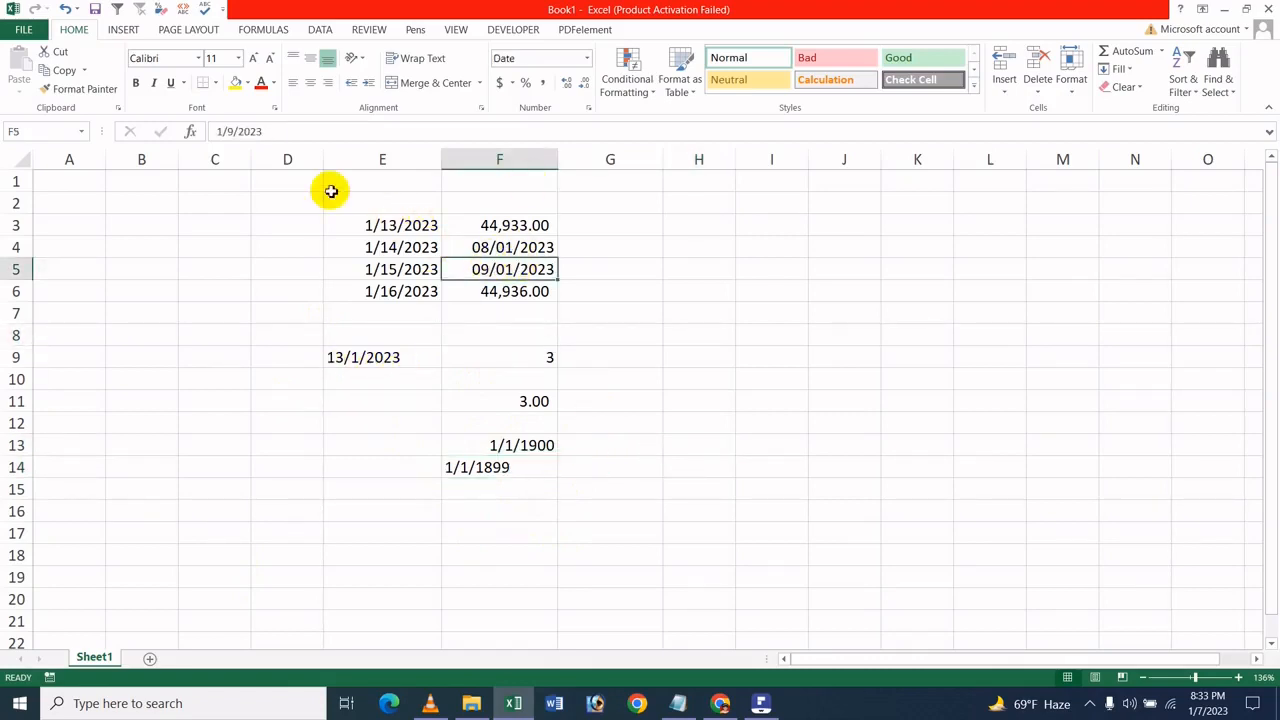
click(282, 222)
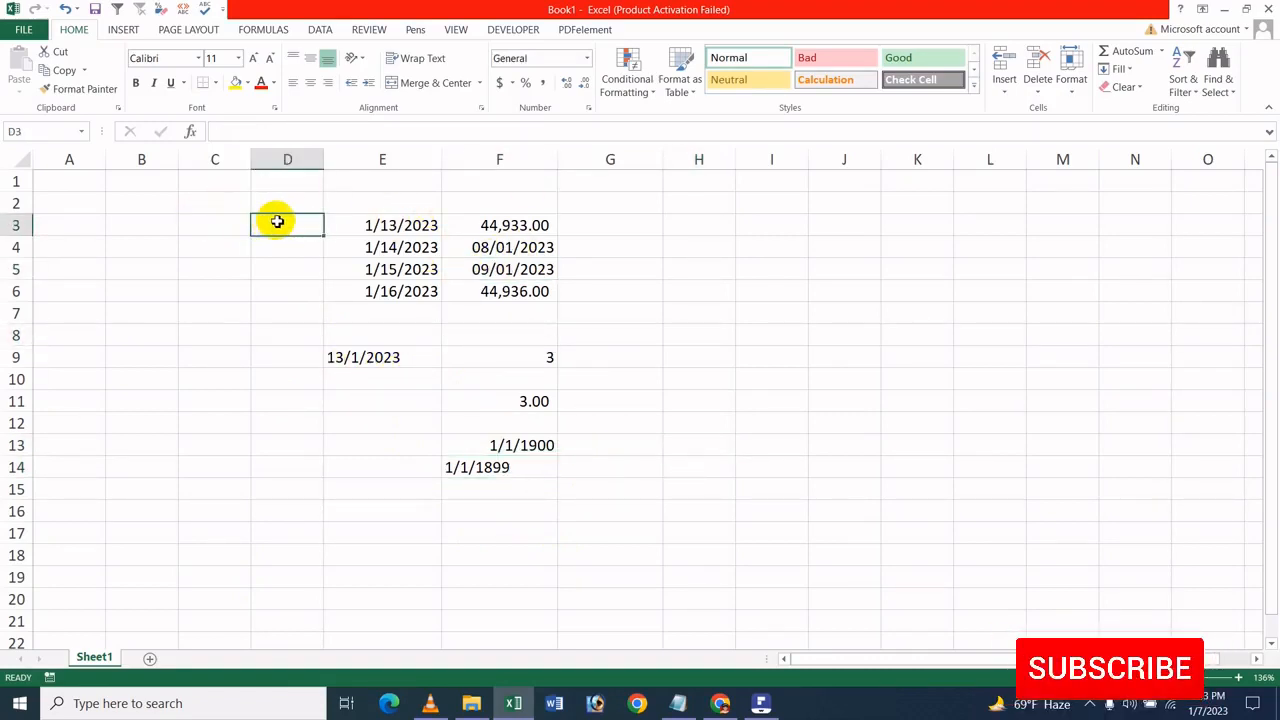
click(400, 246)
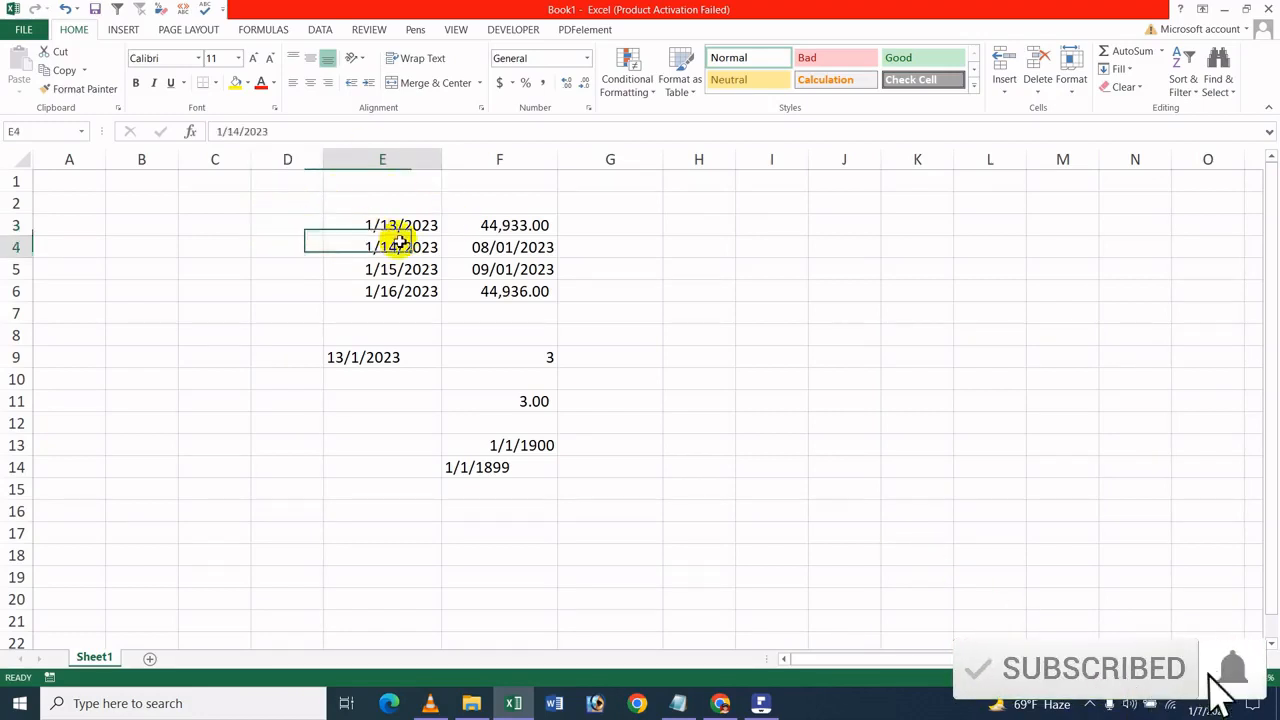
click(415, 226)
click(262, 222)
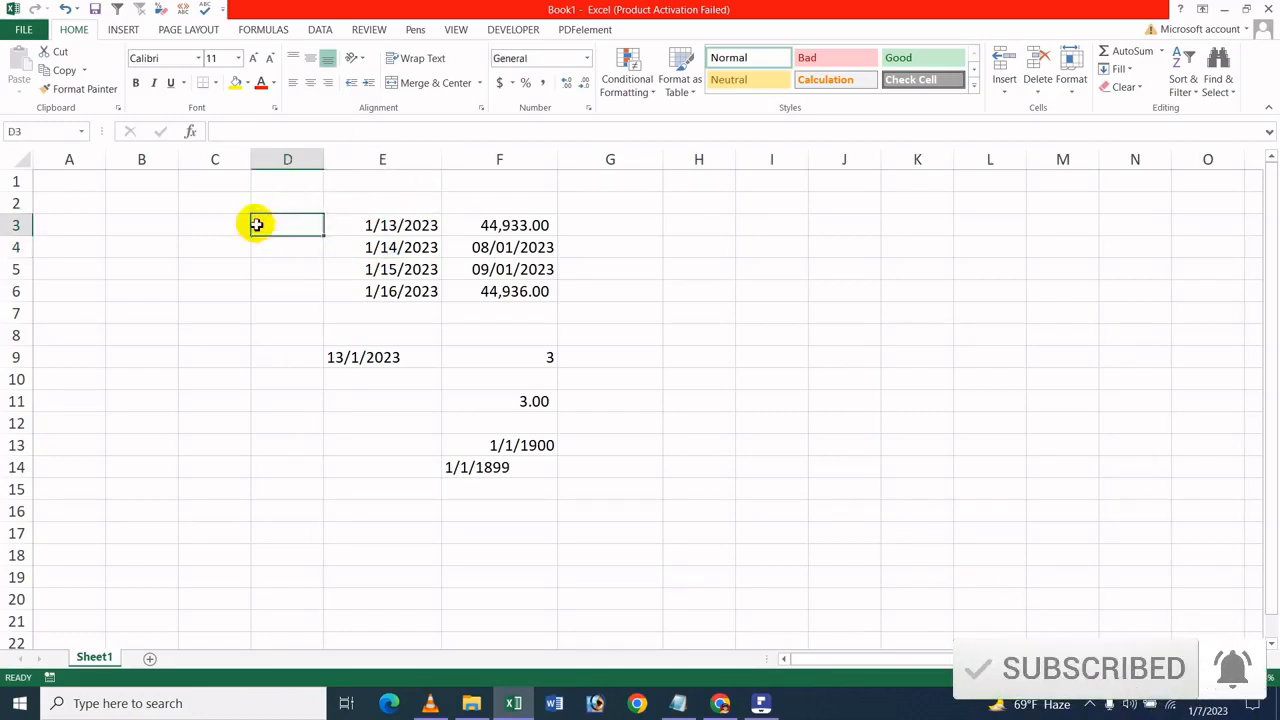
click(305, 640)
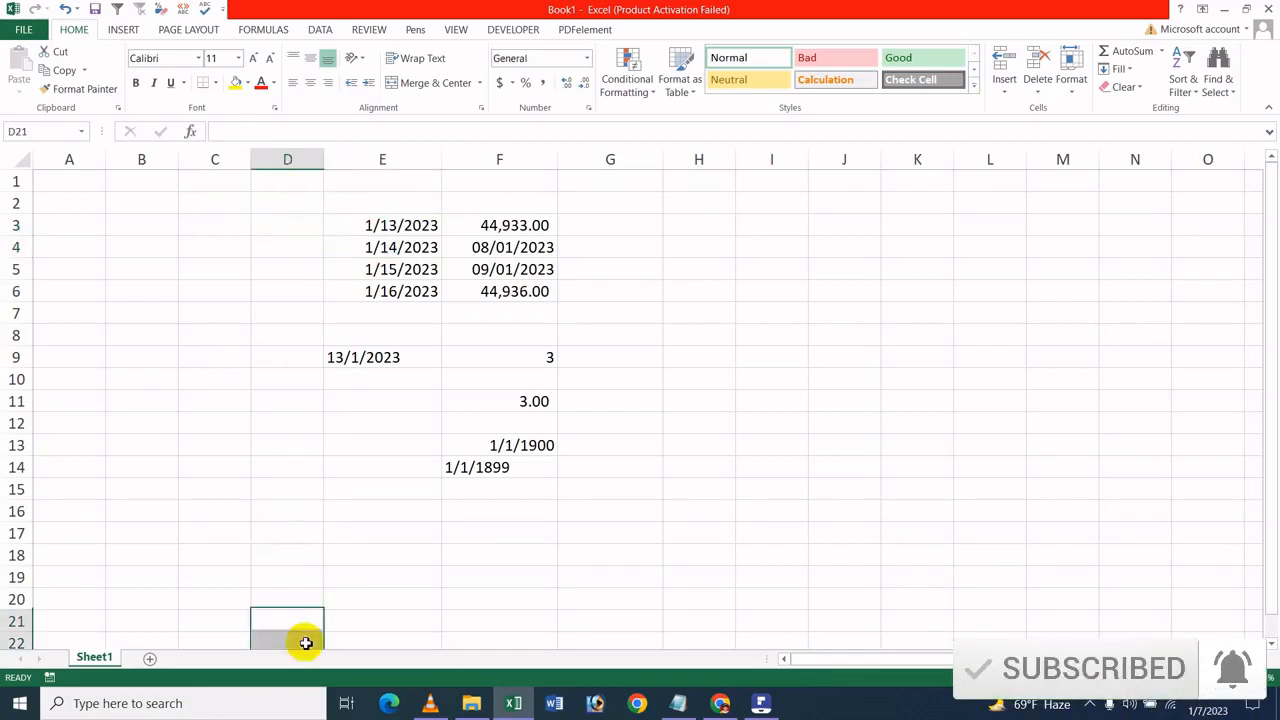
Step: Calculate the days between the dates in E6 and E3 in cell C3 with the formula =E6-E3
click(230, 223)
text(=)
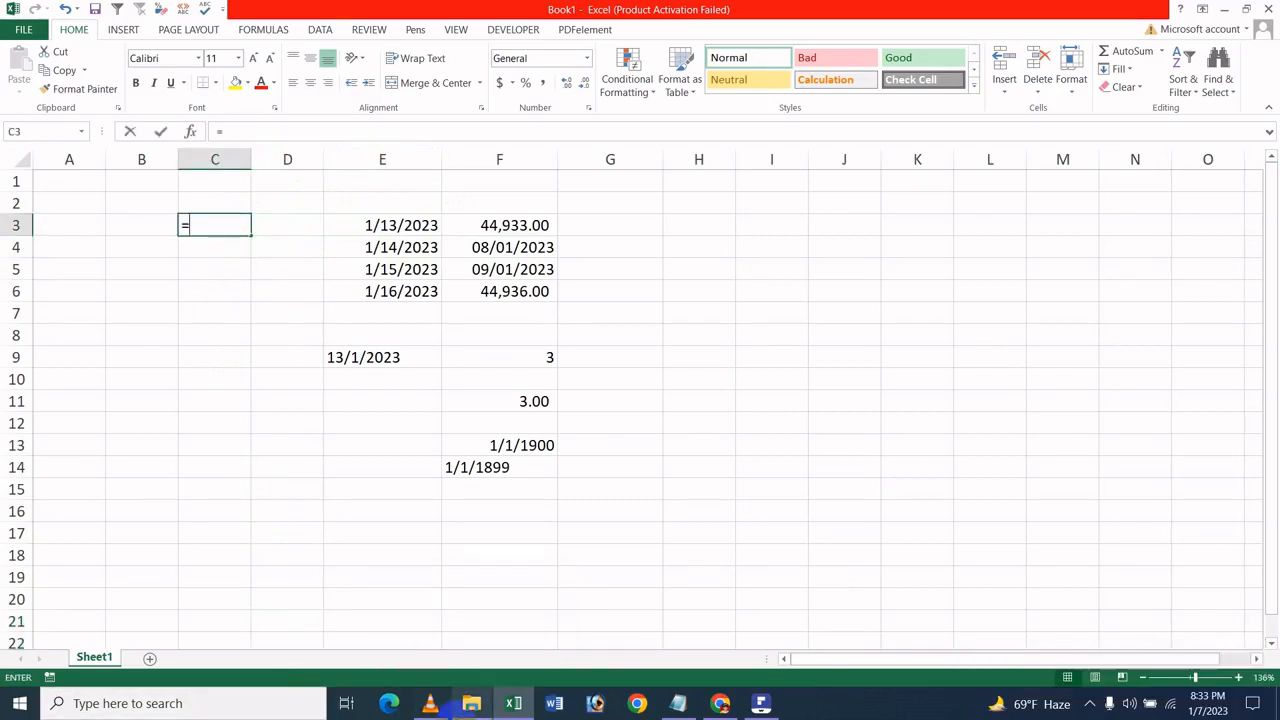
click(400, 291)
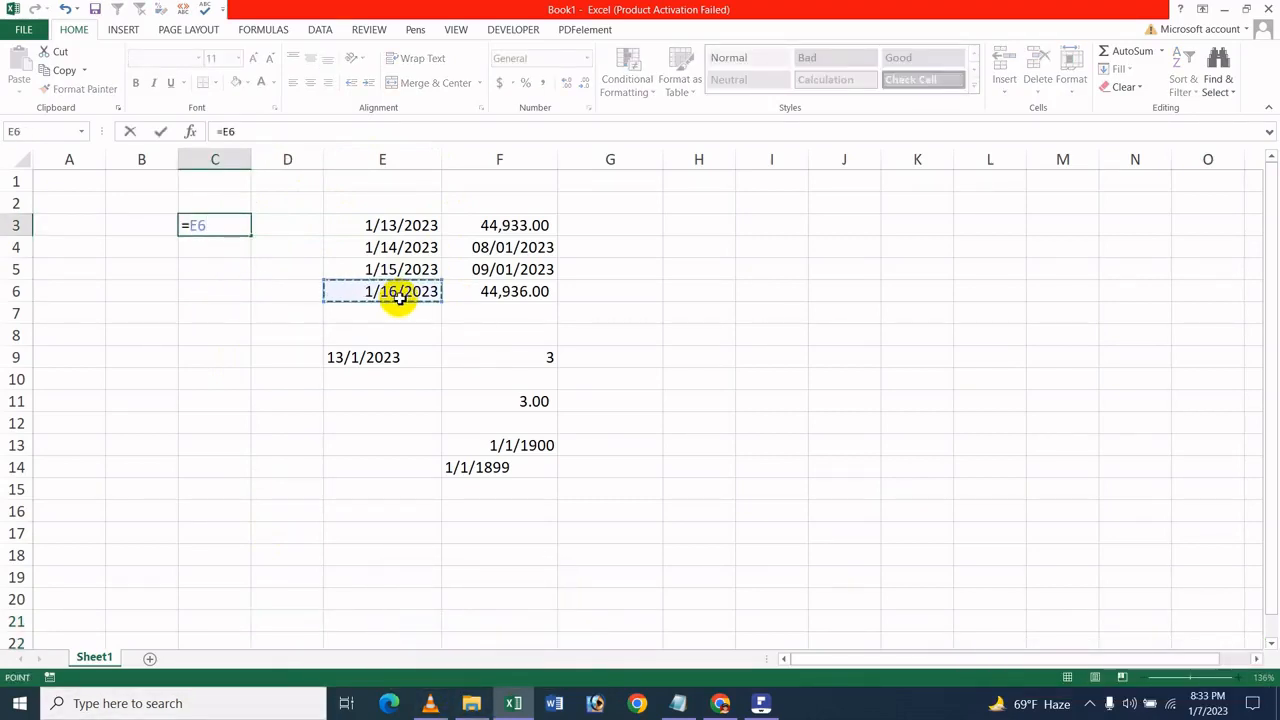
text(-)
click(371, 224)
key(Return)
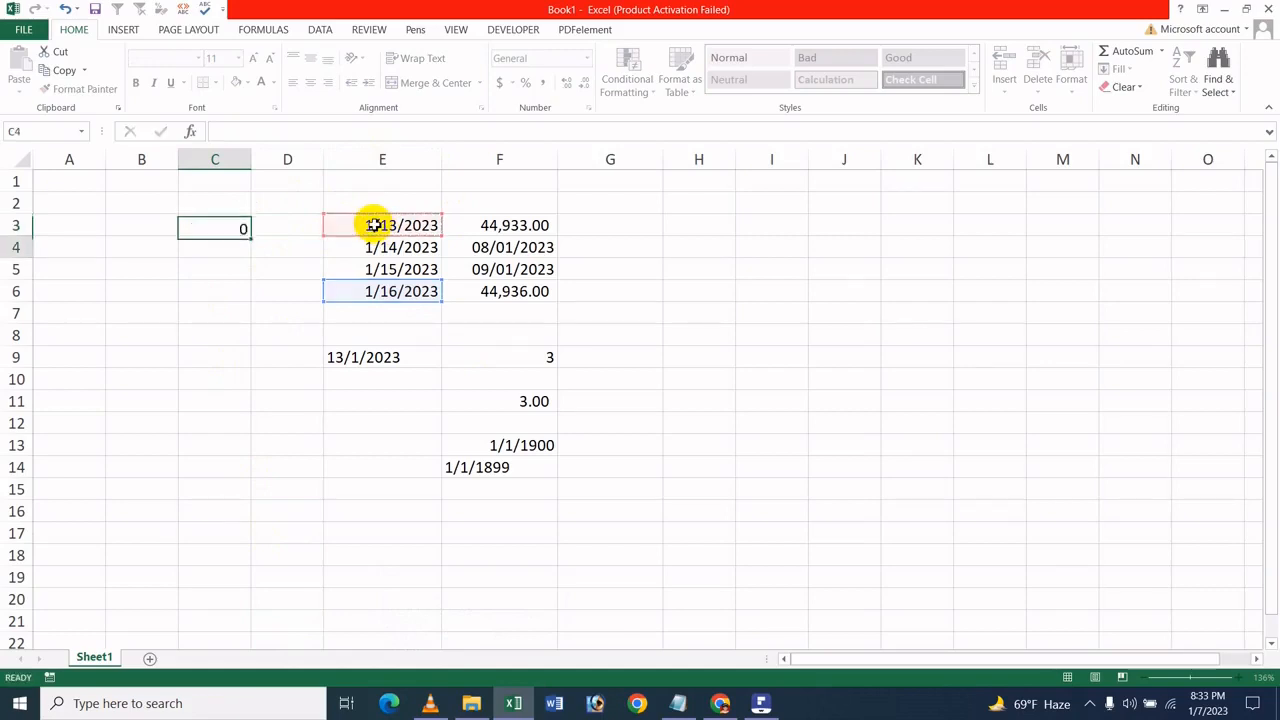
click(243, 228)
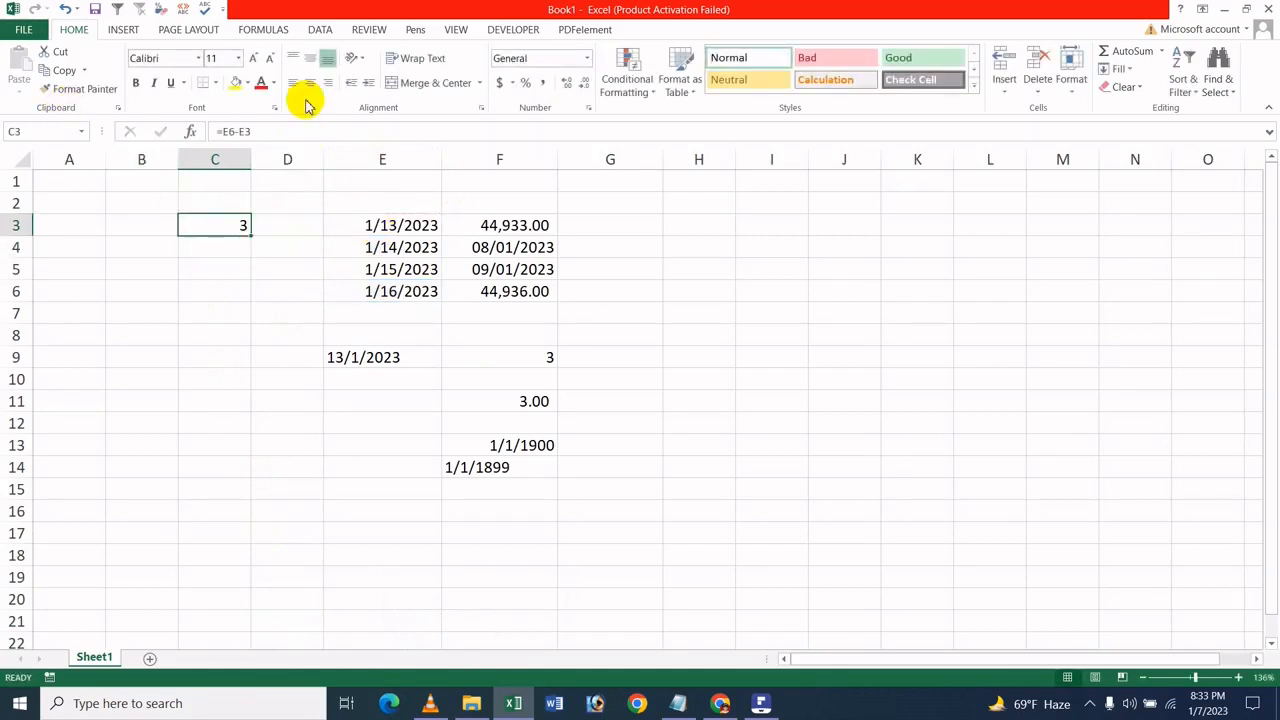
click(237, 266)
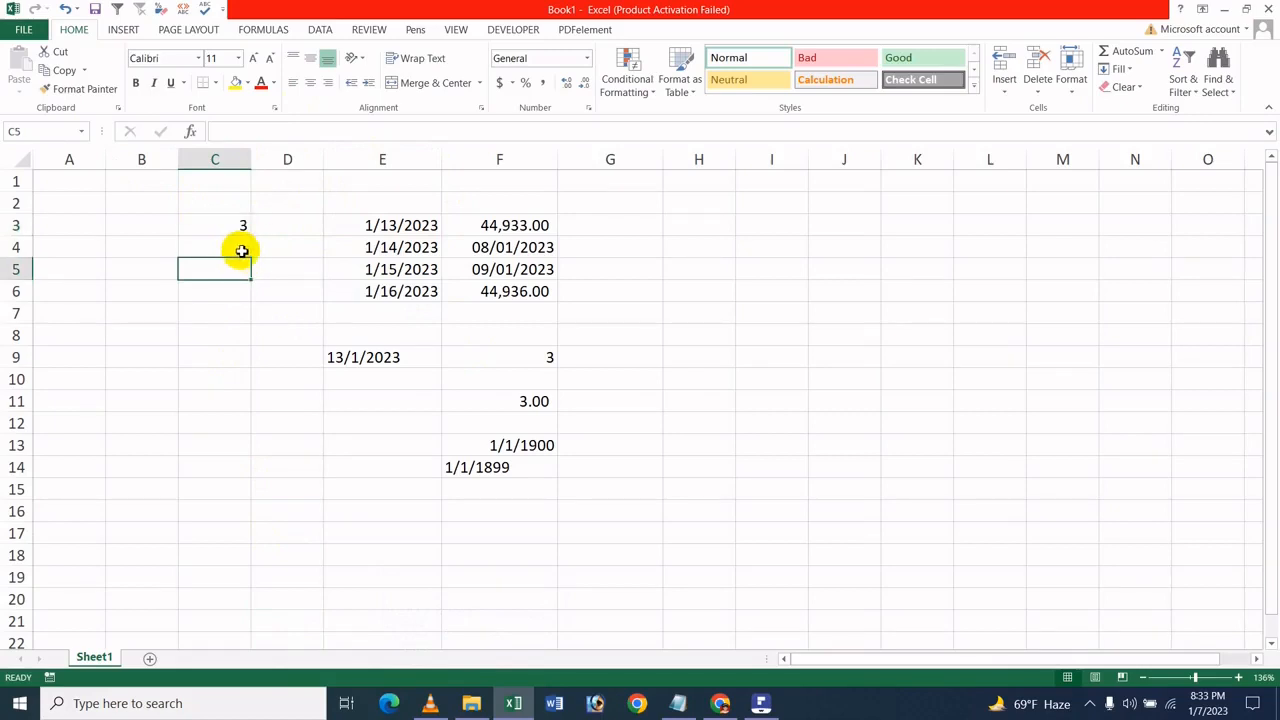
Step: Apply the comma number style to the dates in E6 and E3 to show their serial numbers
click(400, 290)
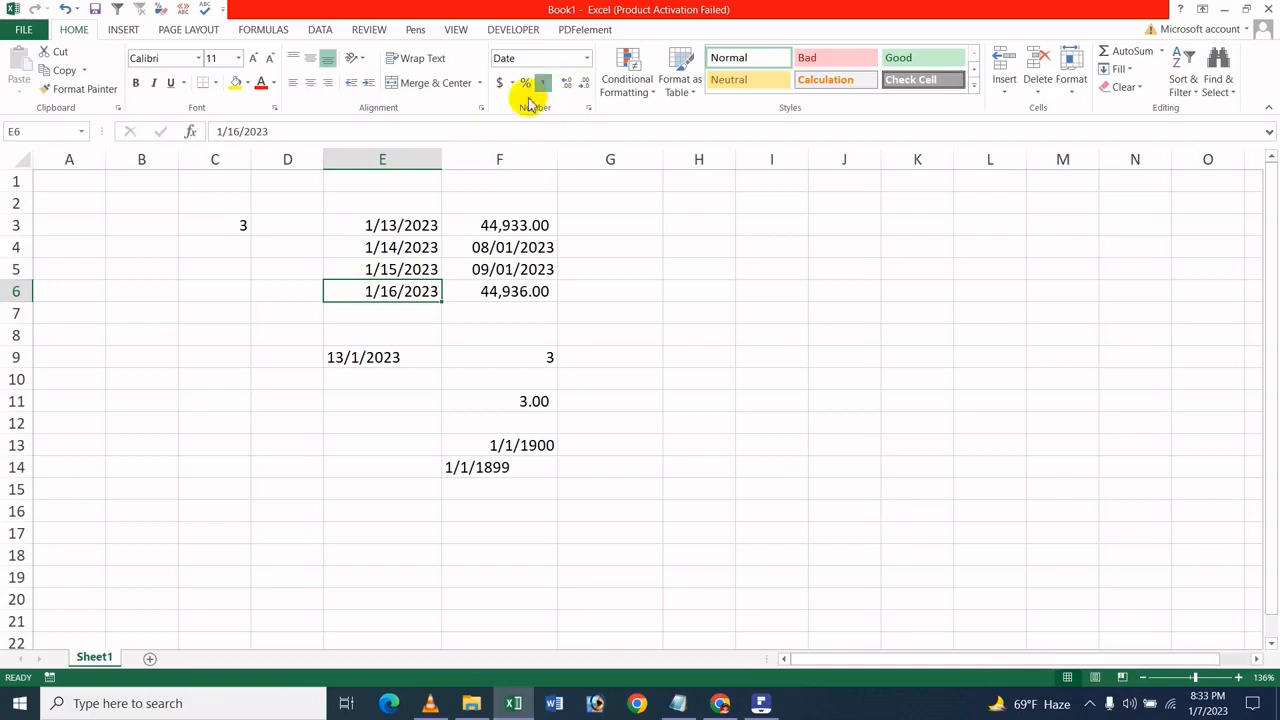
click(540, 84)
click(410, 222)
click(540, 84)
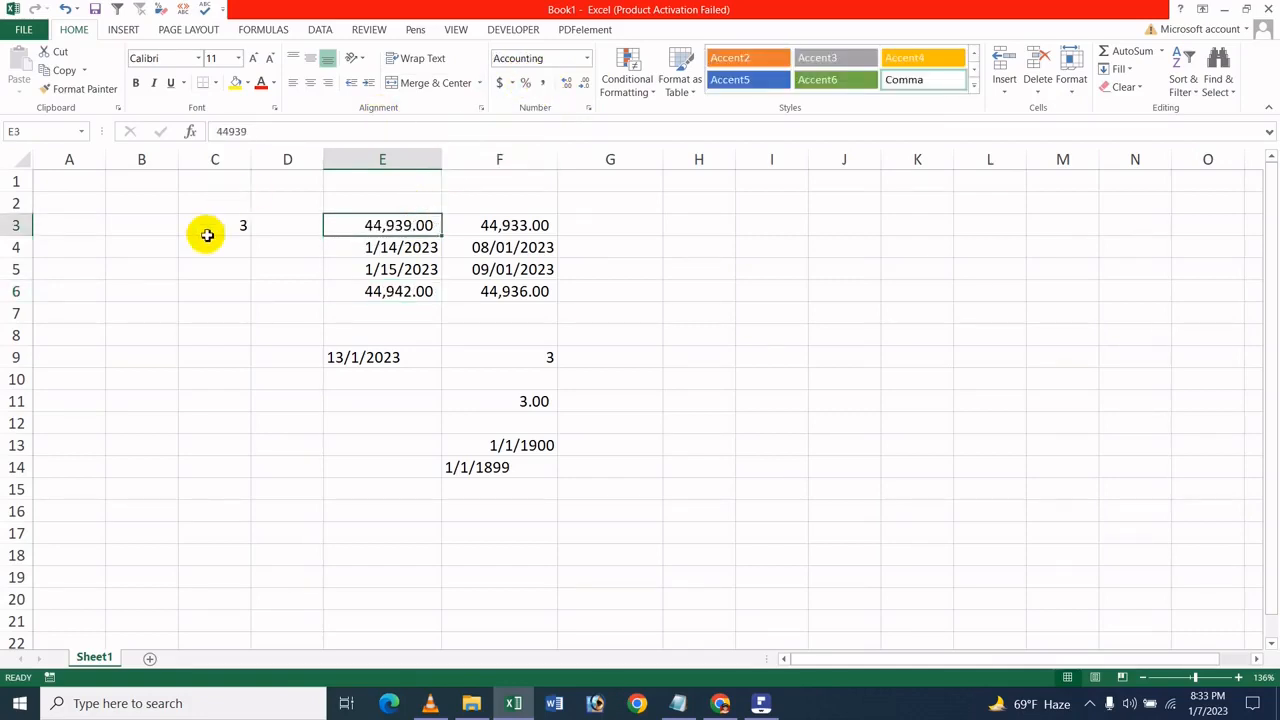
Step: Subtract the serial number in E3 from the one in E6 in cell C6 with the formula =E6-E3
click(217, 246)
click(217, 285)
text(=)
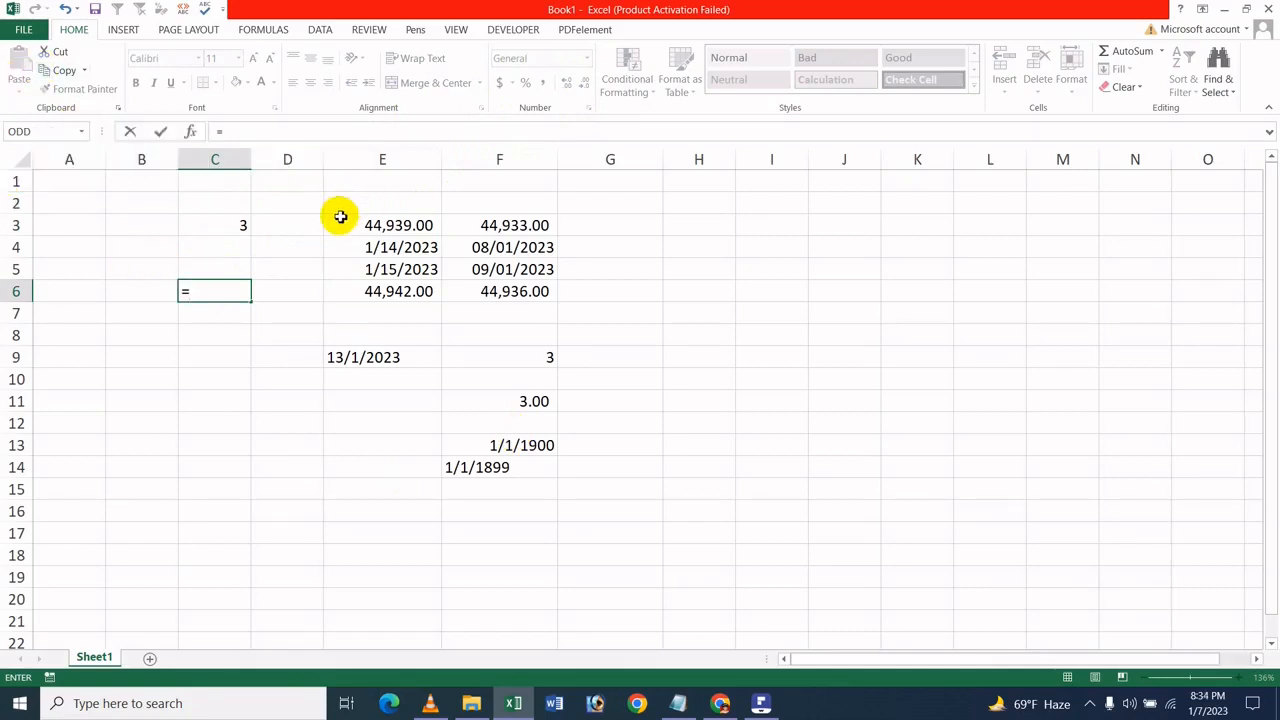
click(420, 289)
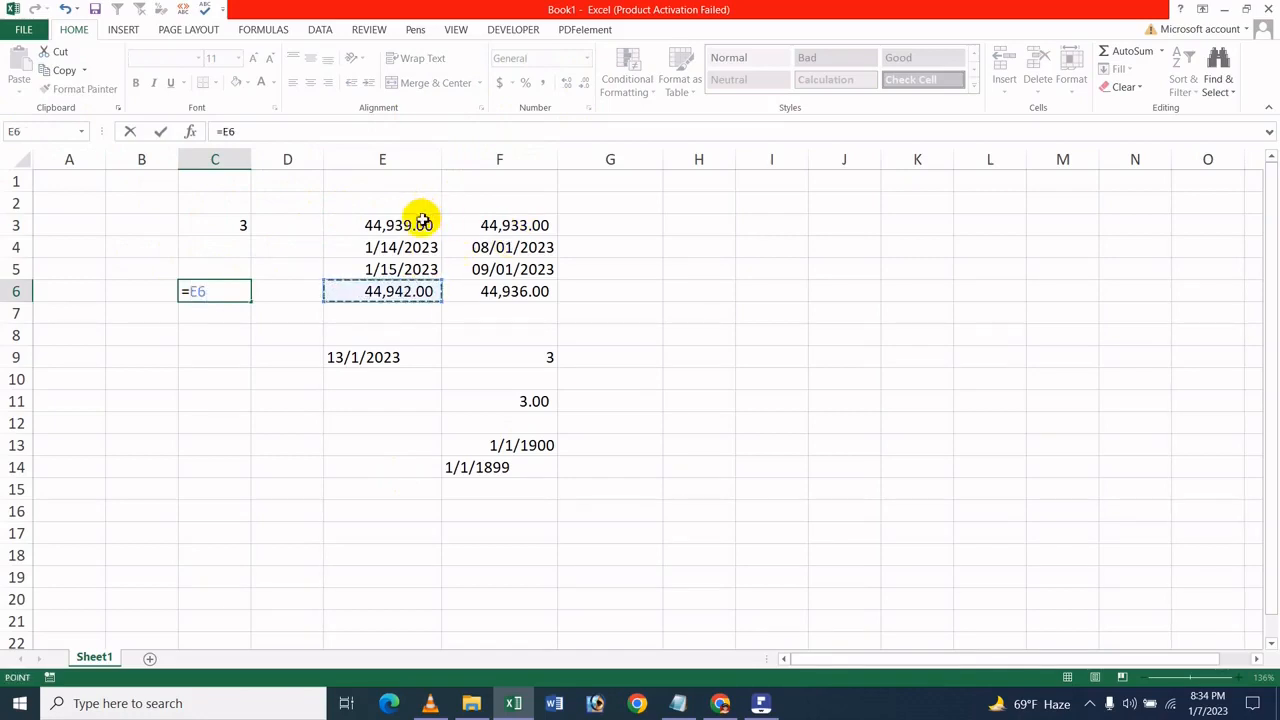
text(-)
click(421, 221)
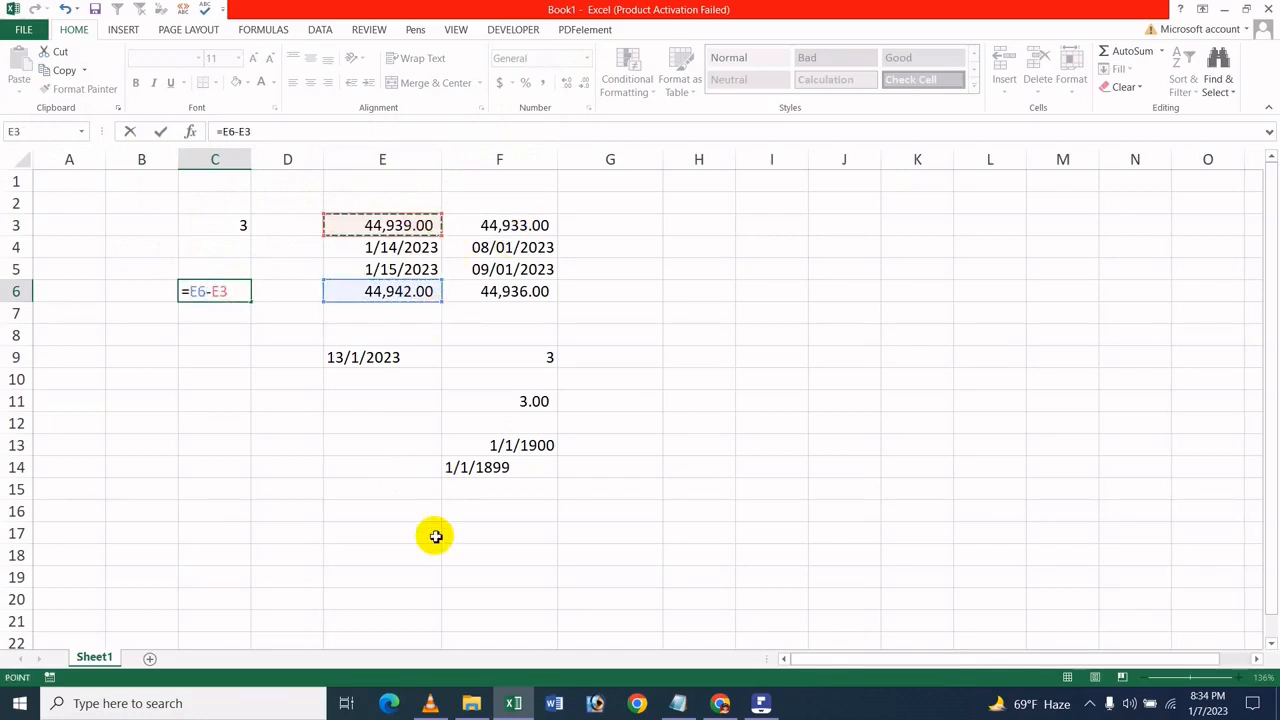
key(Return)
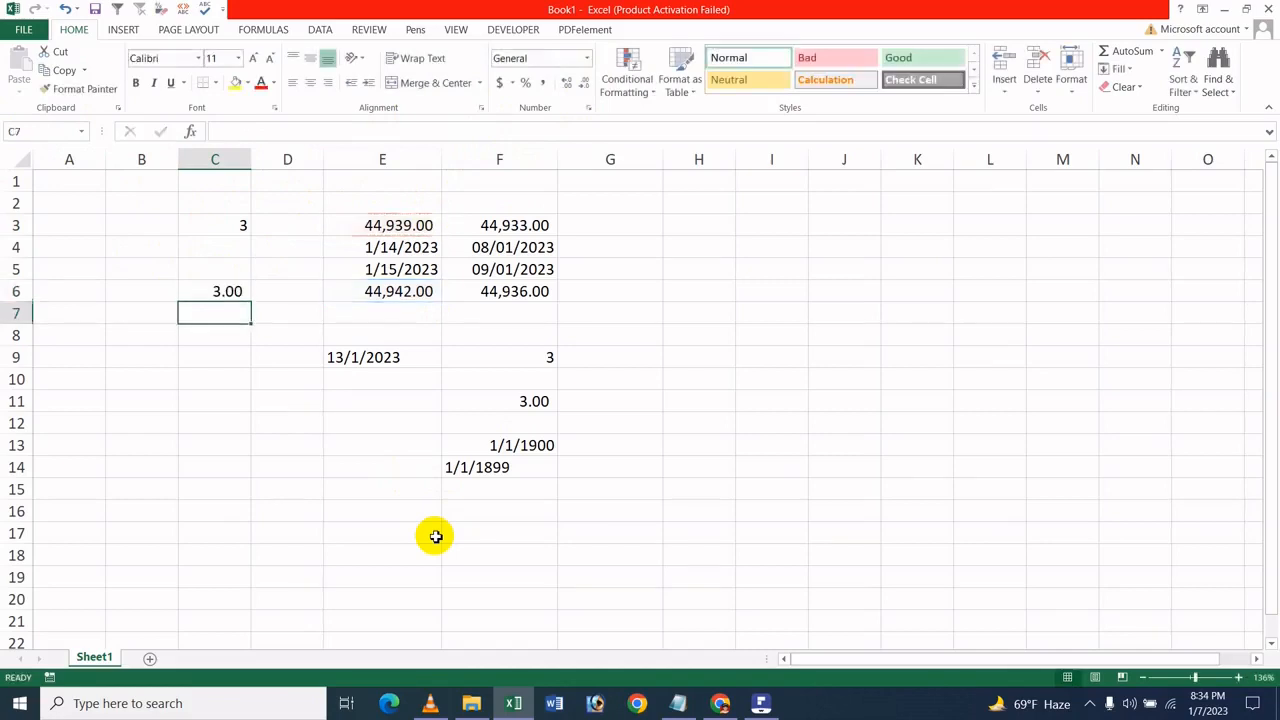
click(154, 244)
click(218, 290)
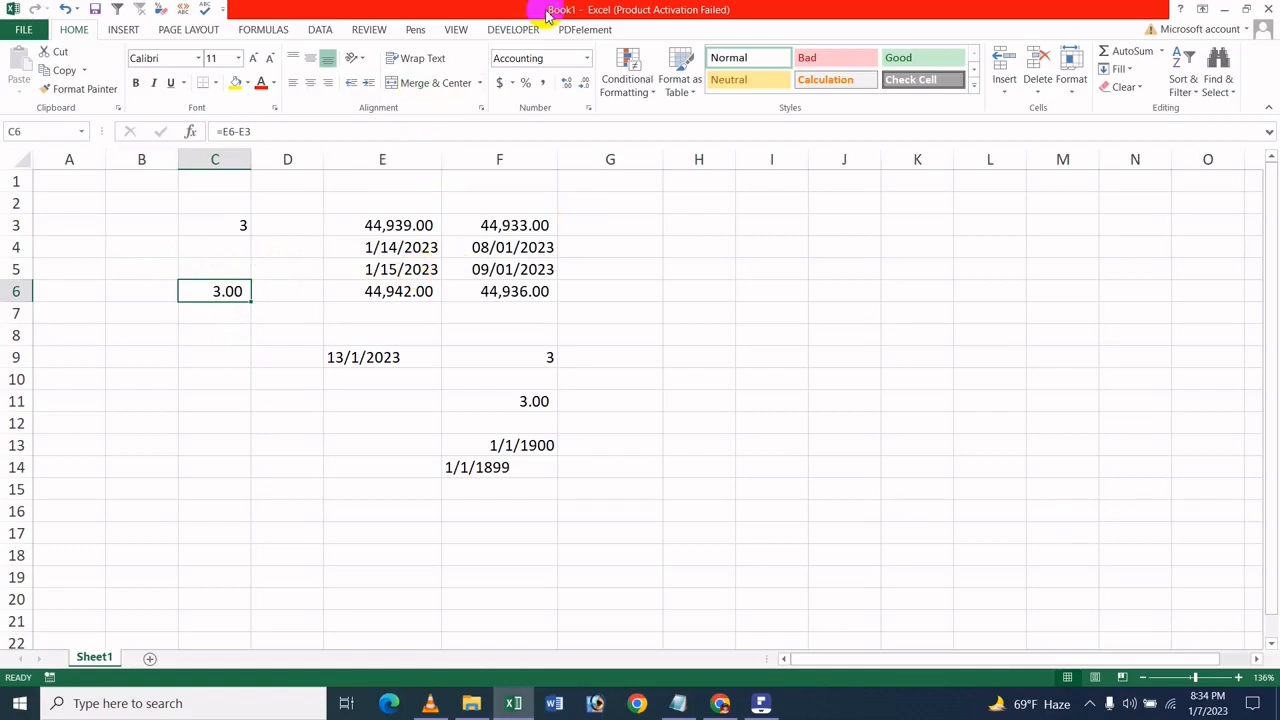
Step: Apply the Short Date format to the serial numbers in cells E3 and E6
click(389, 226)
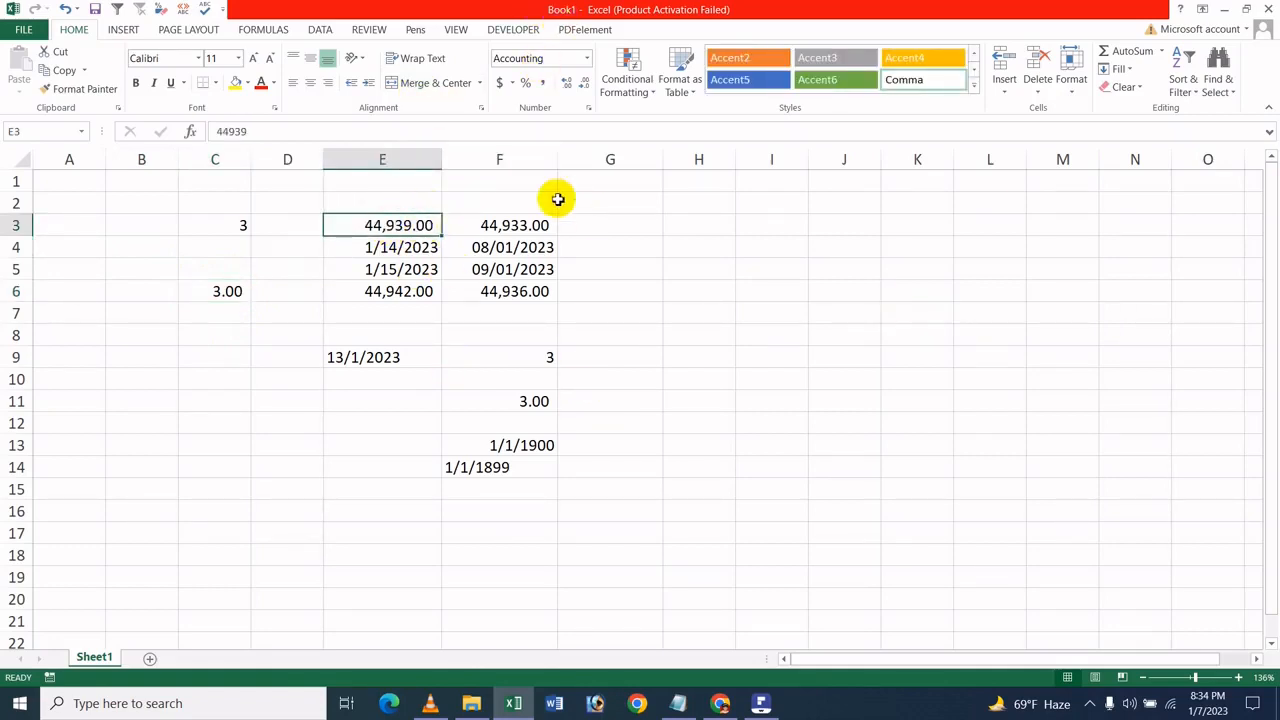
click(587, 58)
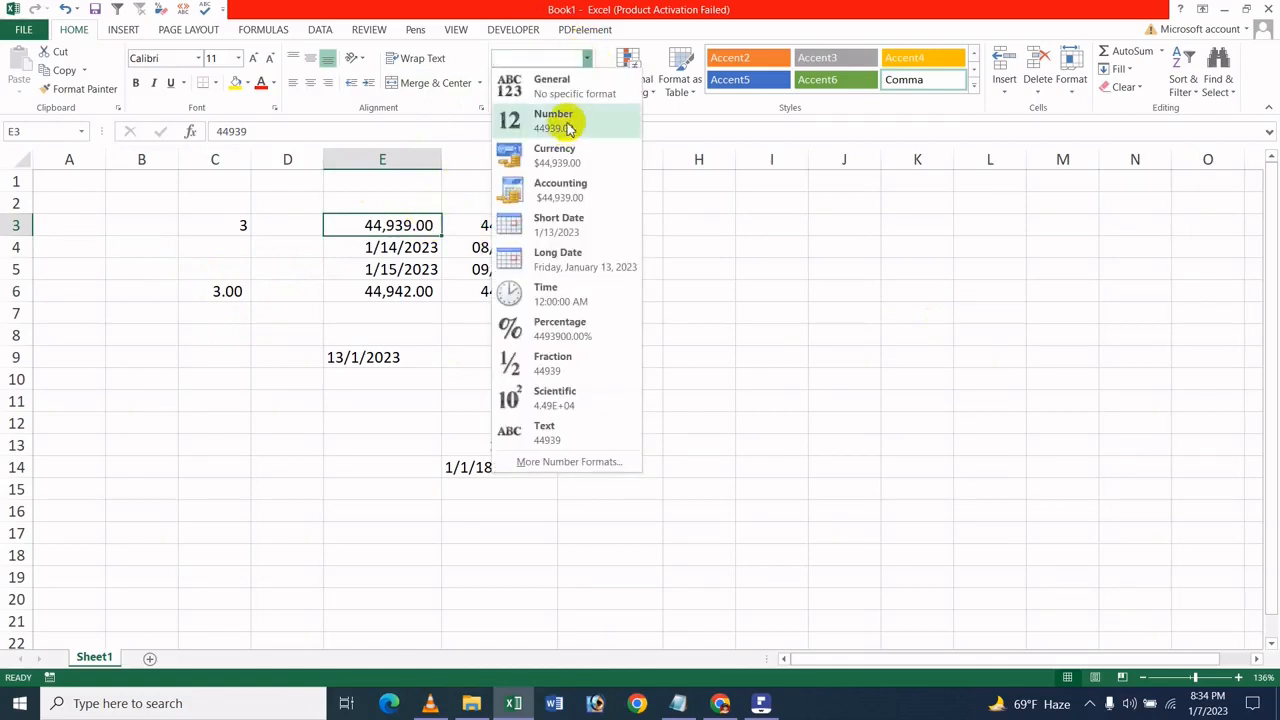
click(549, 225)
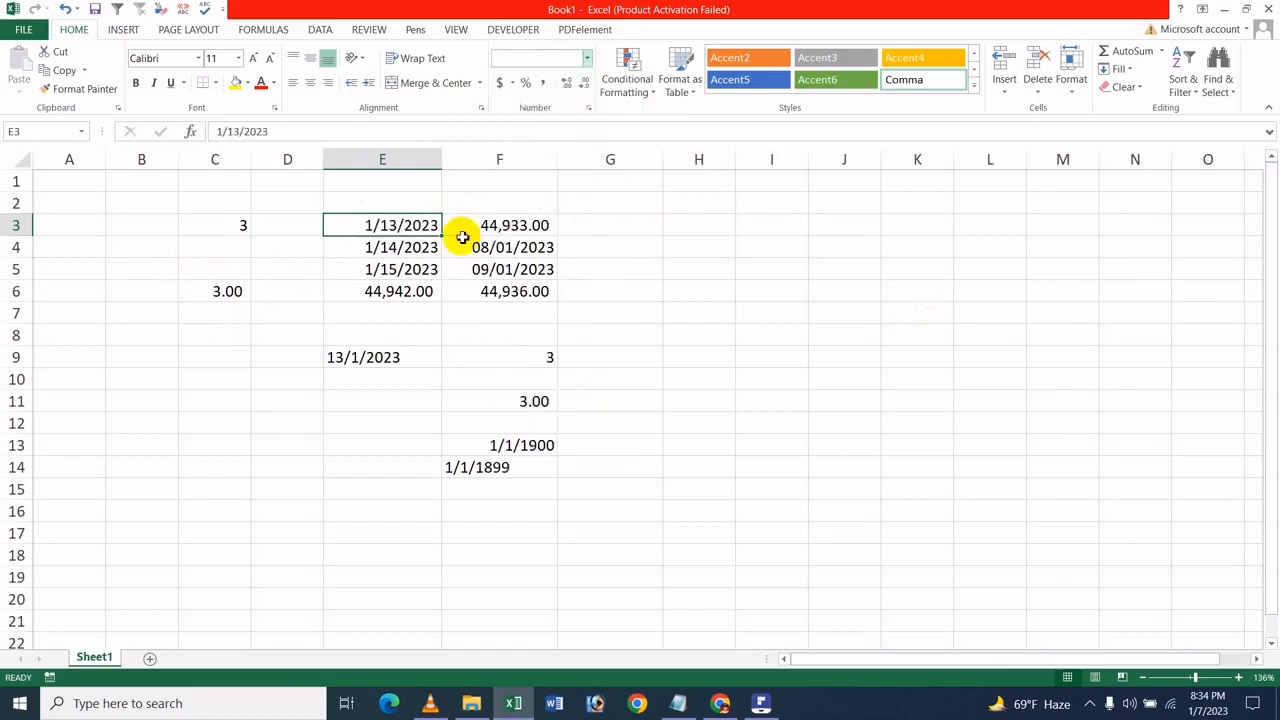
click(386, 288)
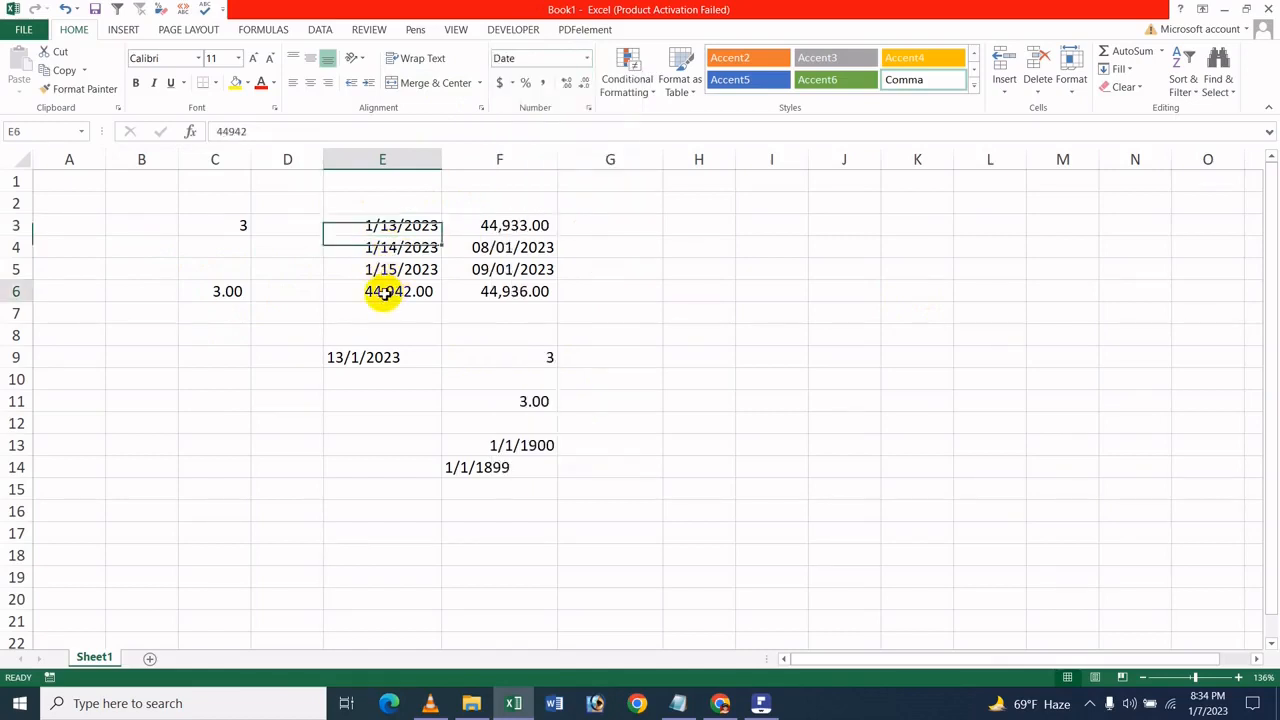
click(586, 58)
click(594, 232)
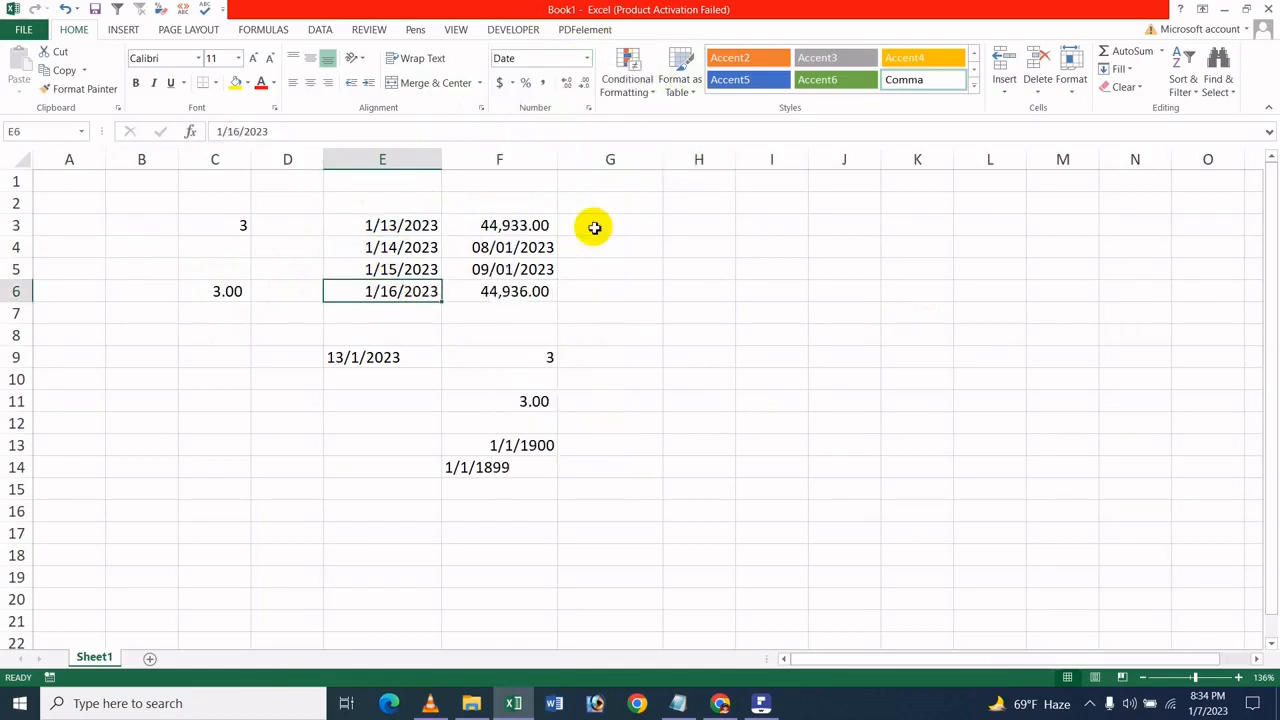
Step: Switch to Wondershare PDFelement to view the PDF titled How To Change _ Calculate Date Format On MS Excel - Bangla
click(528, 249)
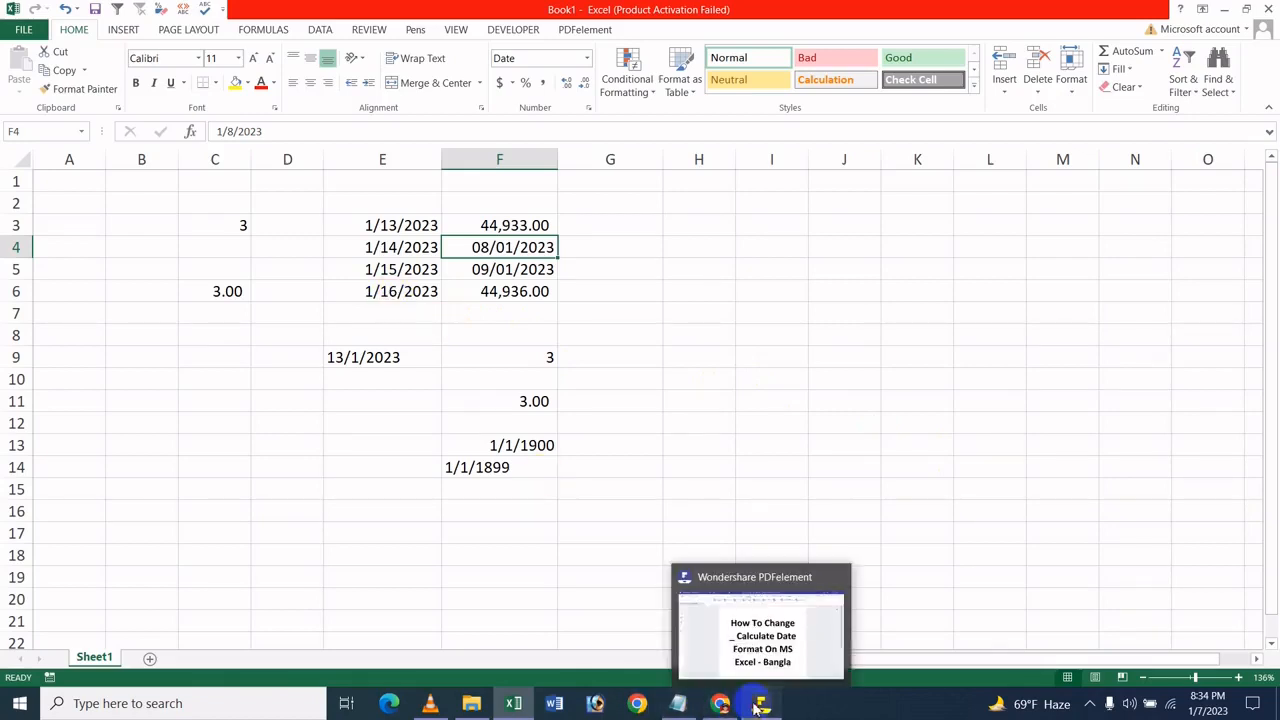
click(758, 705)
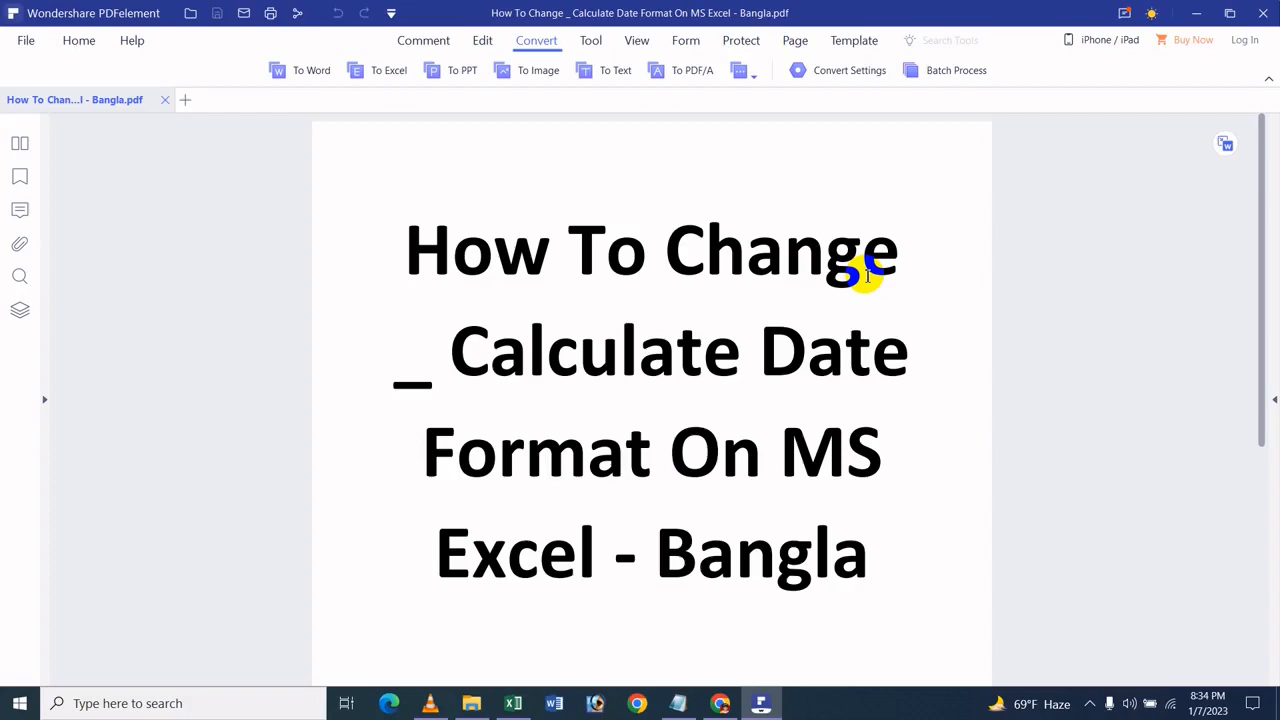